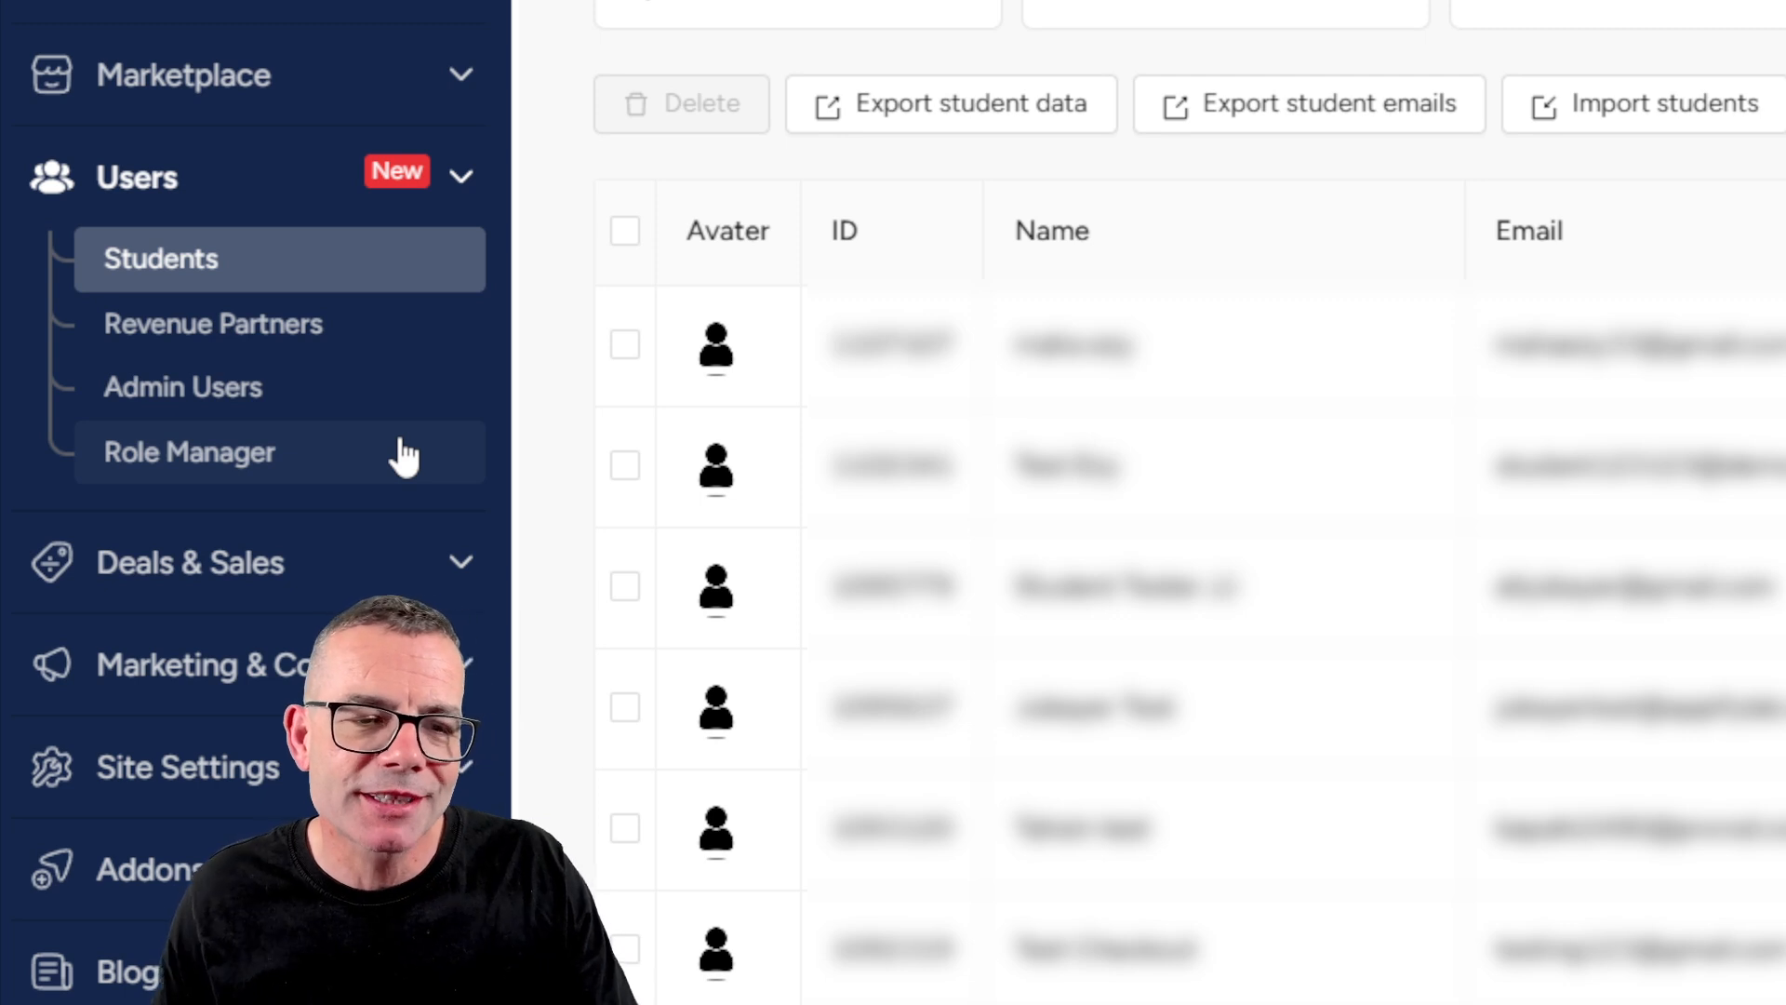
- Create a role named Affiliate Manager with the slug affiliate-manager in the Role Manager
click(405, 456)
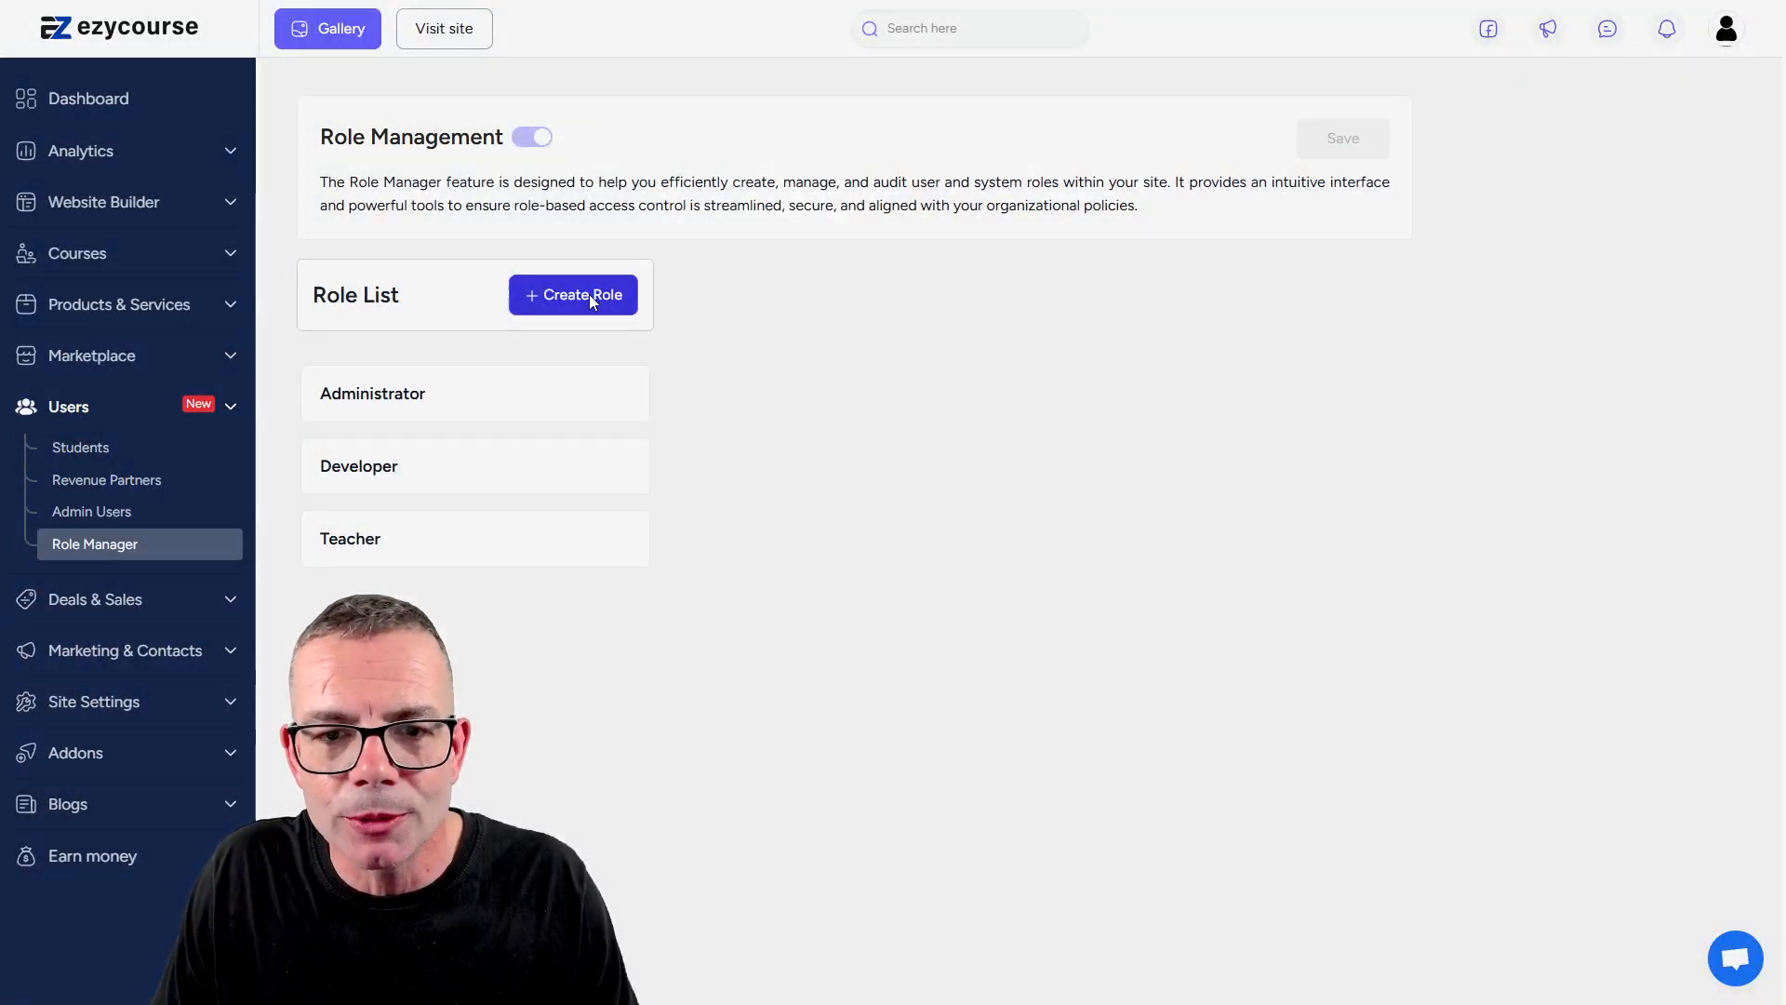
click(590, 298)
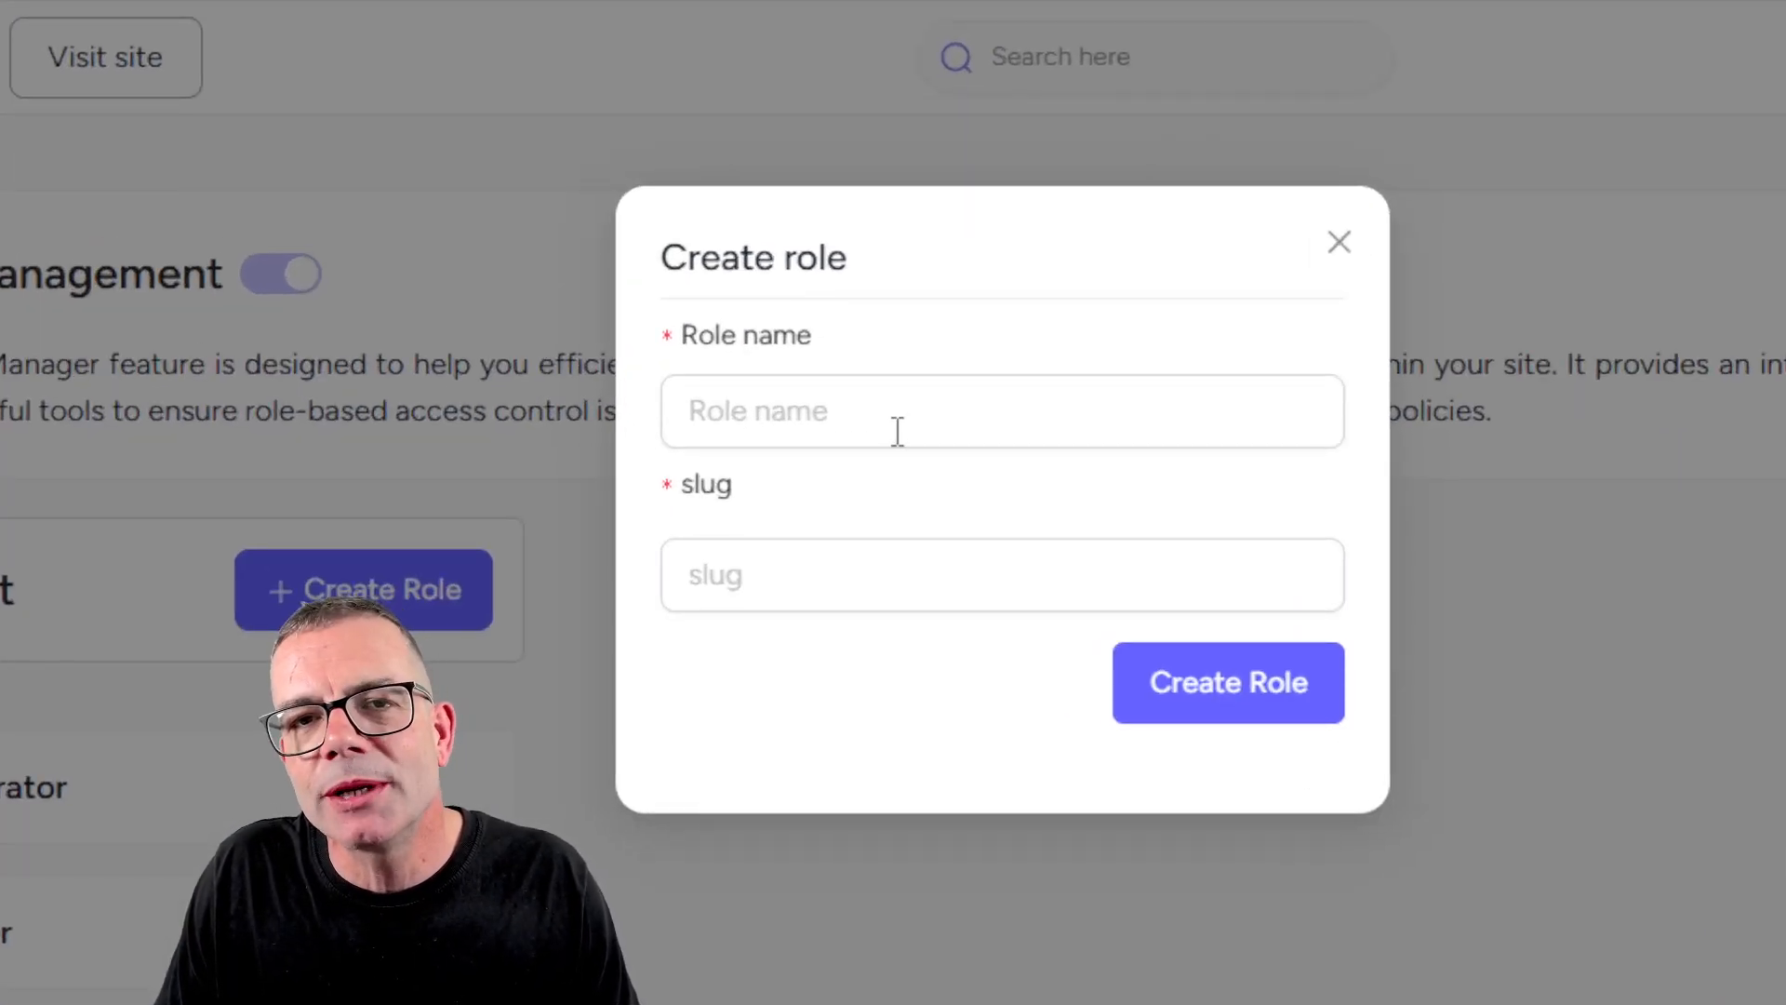
click(888, 427)
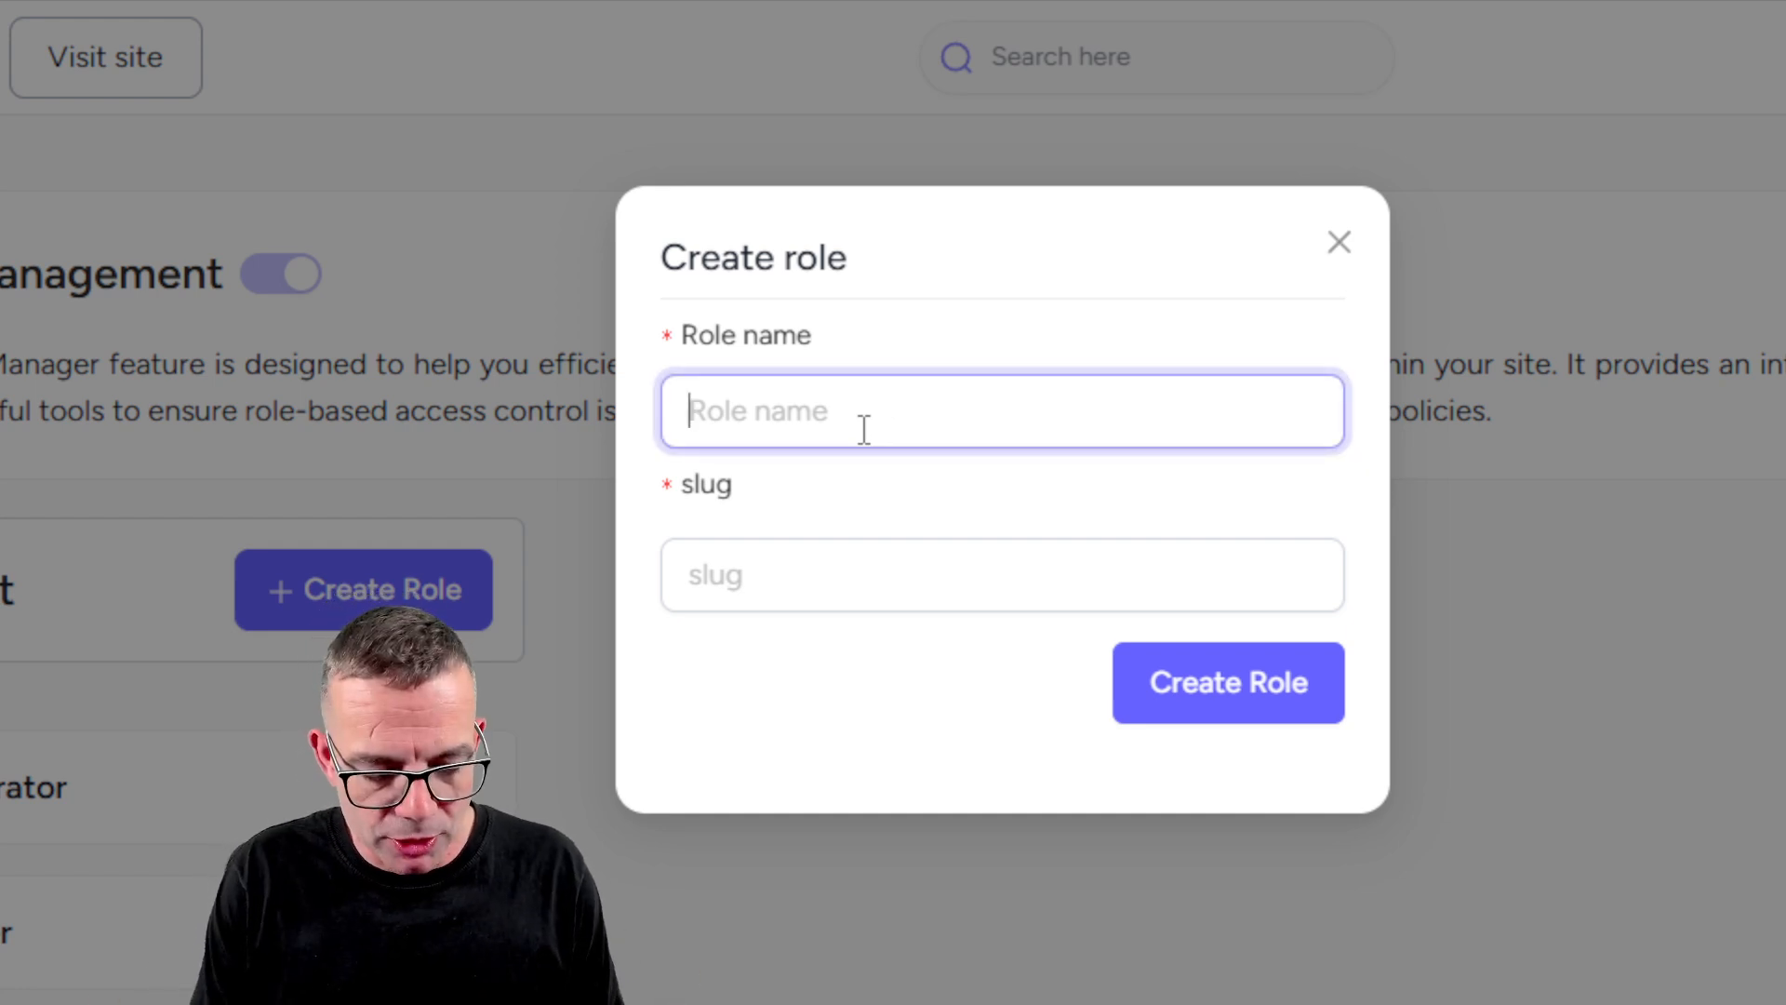
text(Affiliate Man)
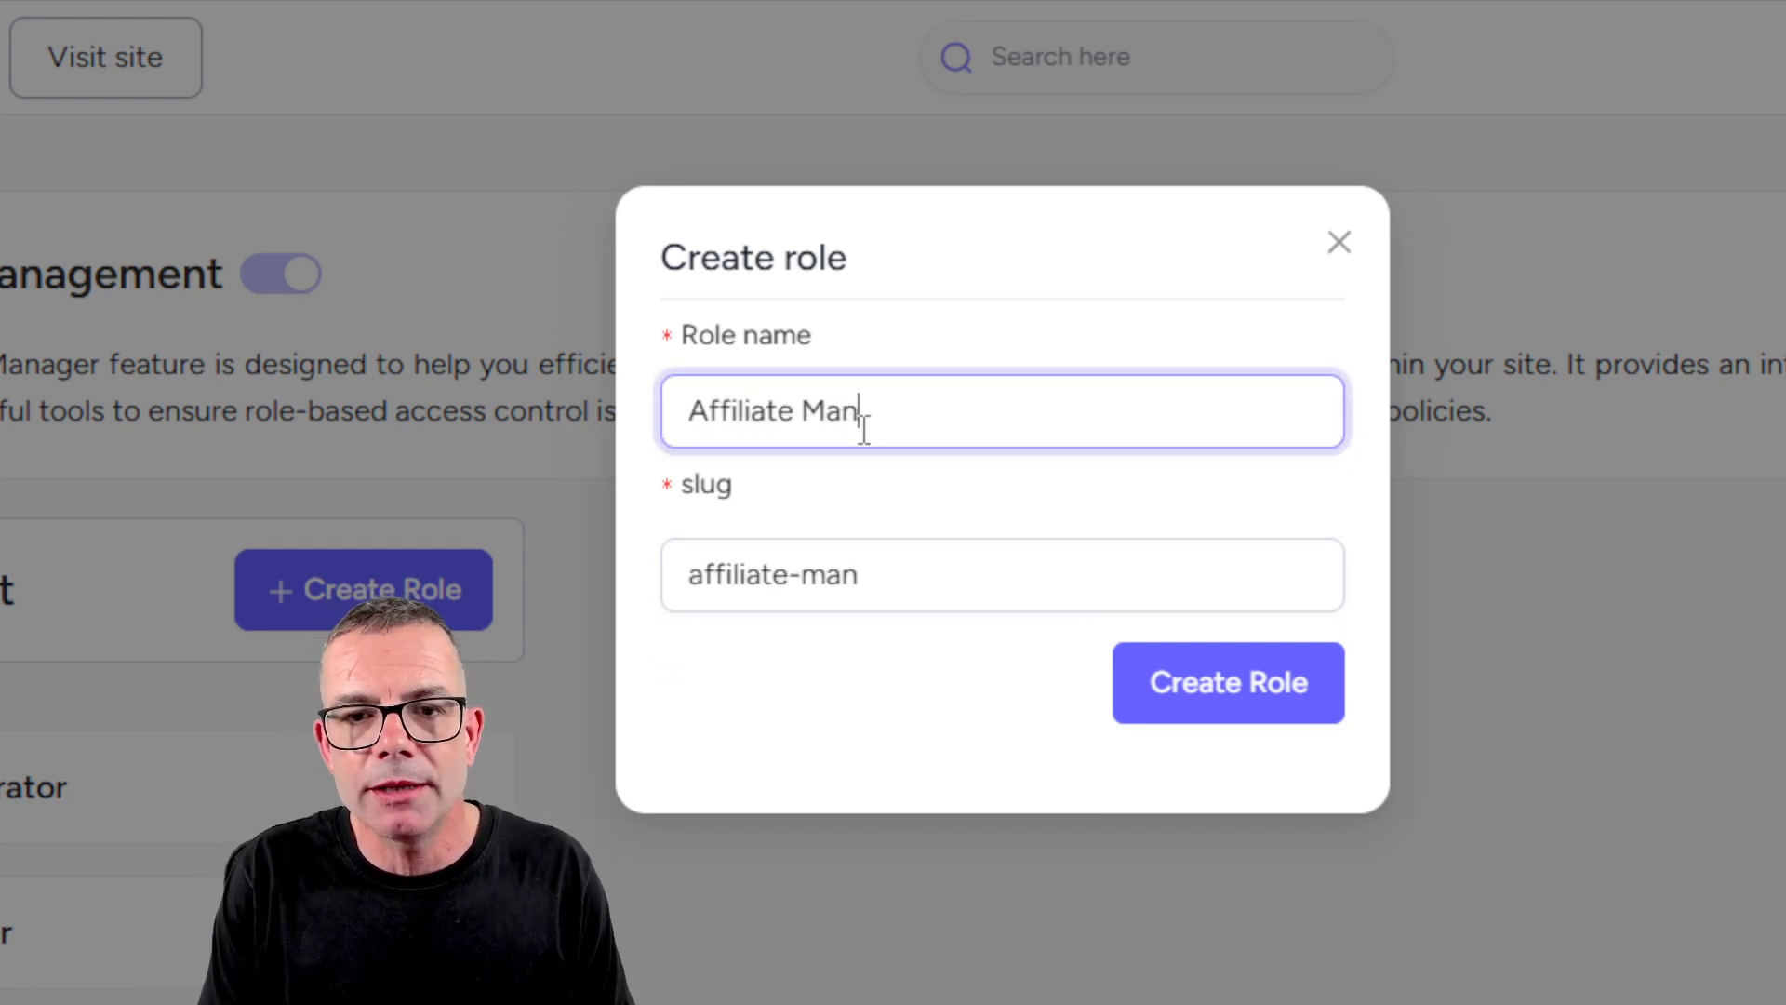
text(ager)
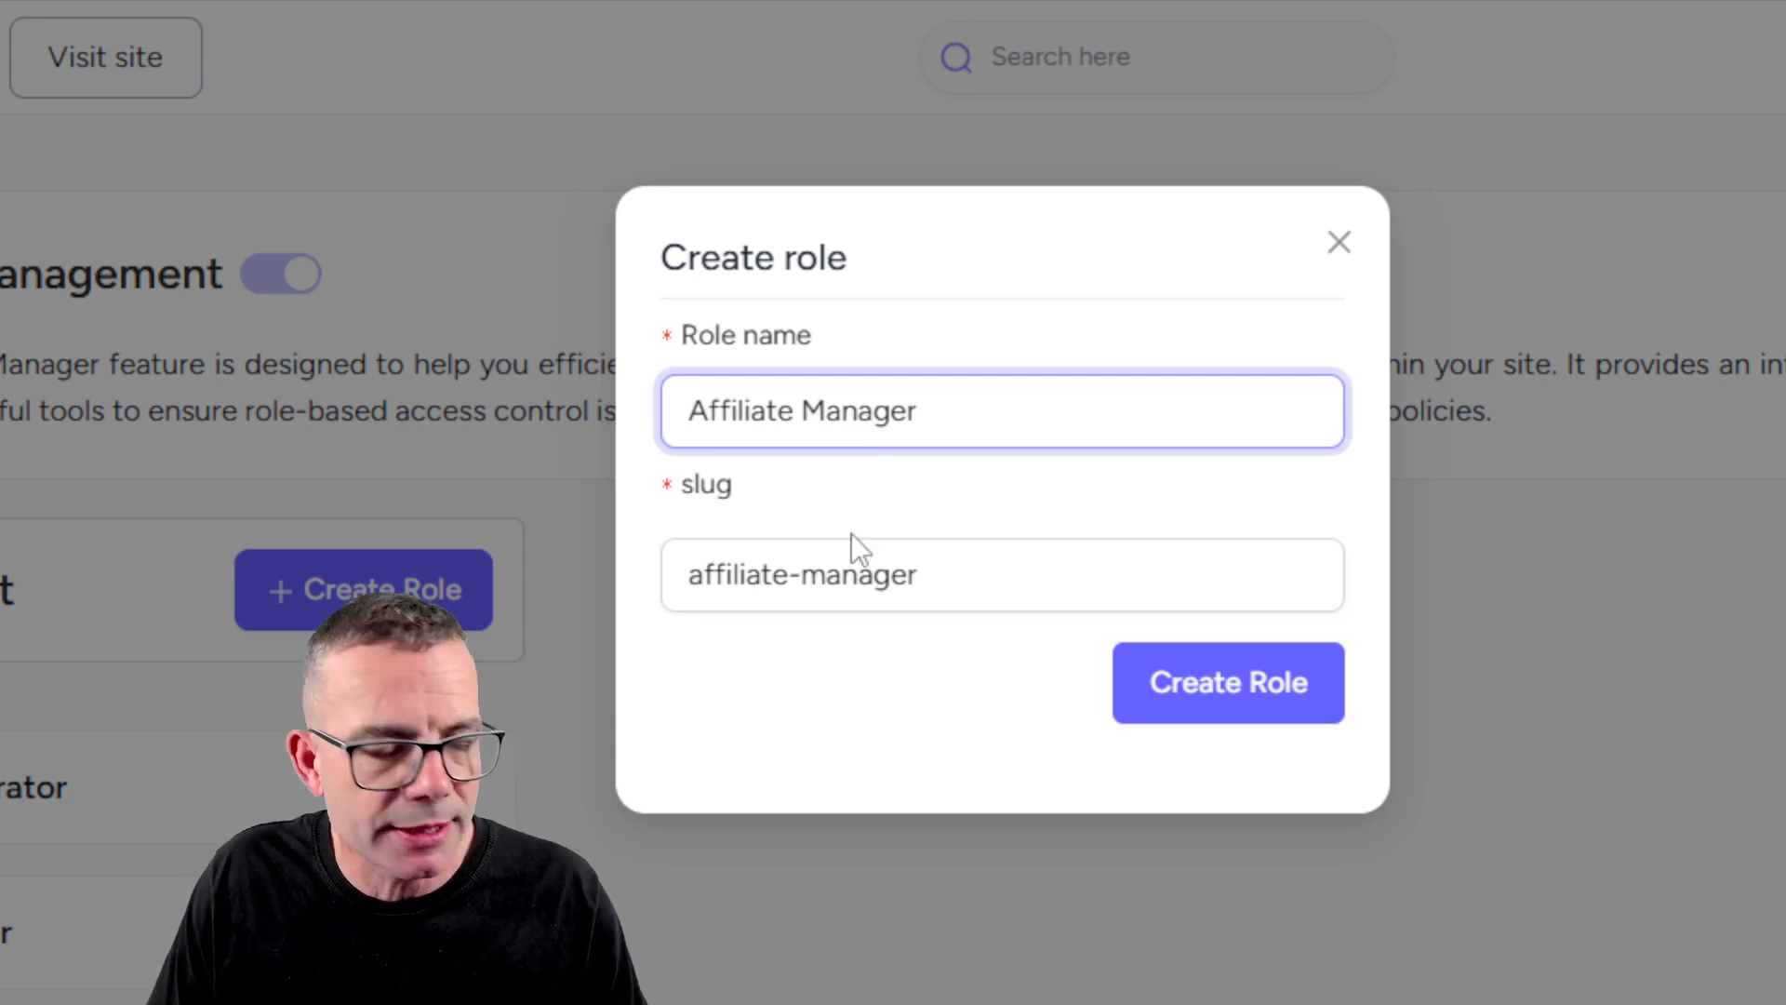
click(1175, 684)
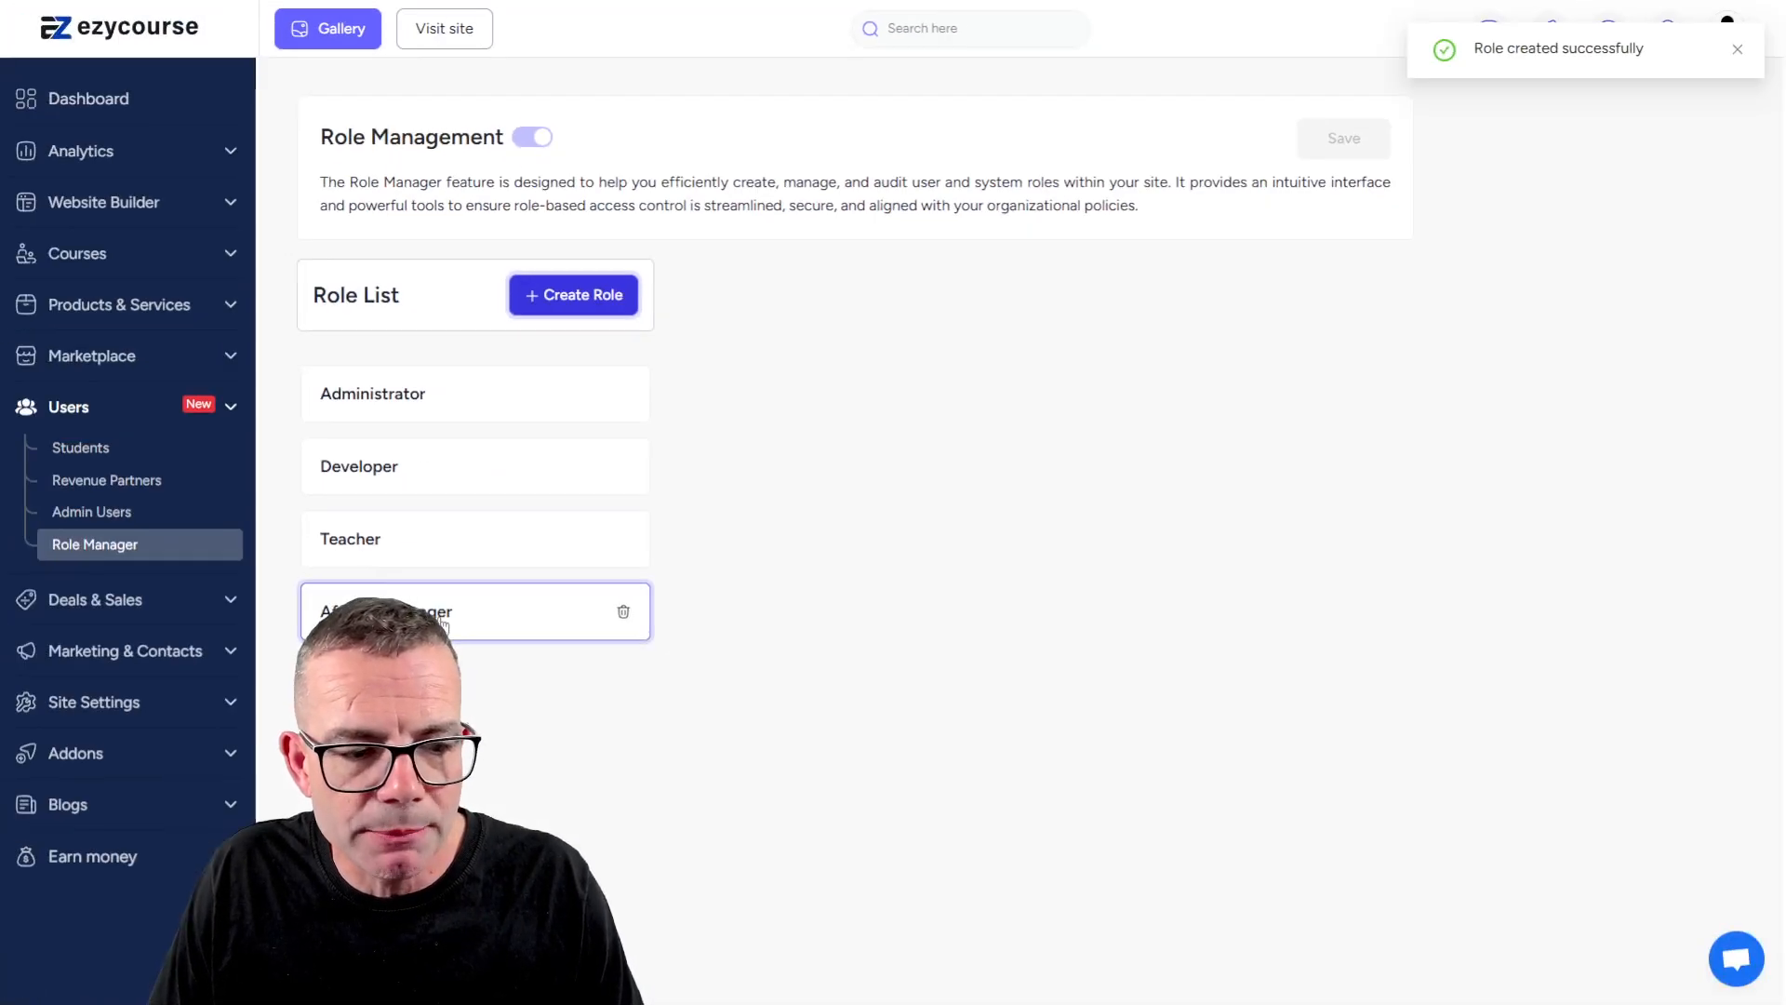
- Start adding permissions to the Affiliate Manager role and search the available permissions for "affiliate"
click(444, 627)
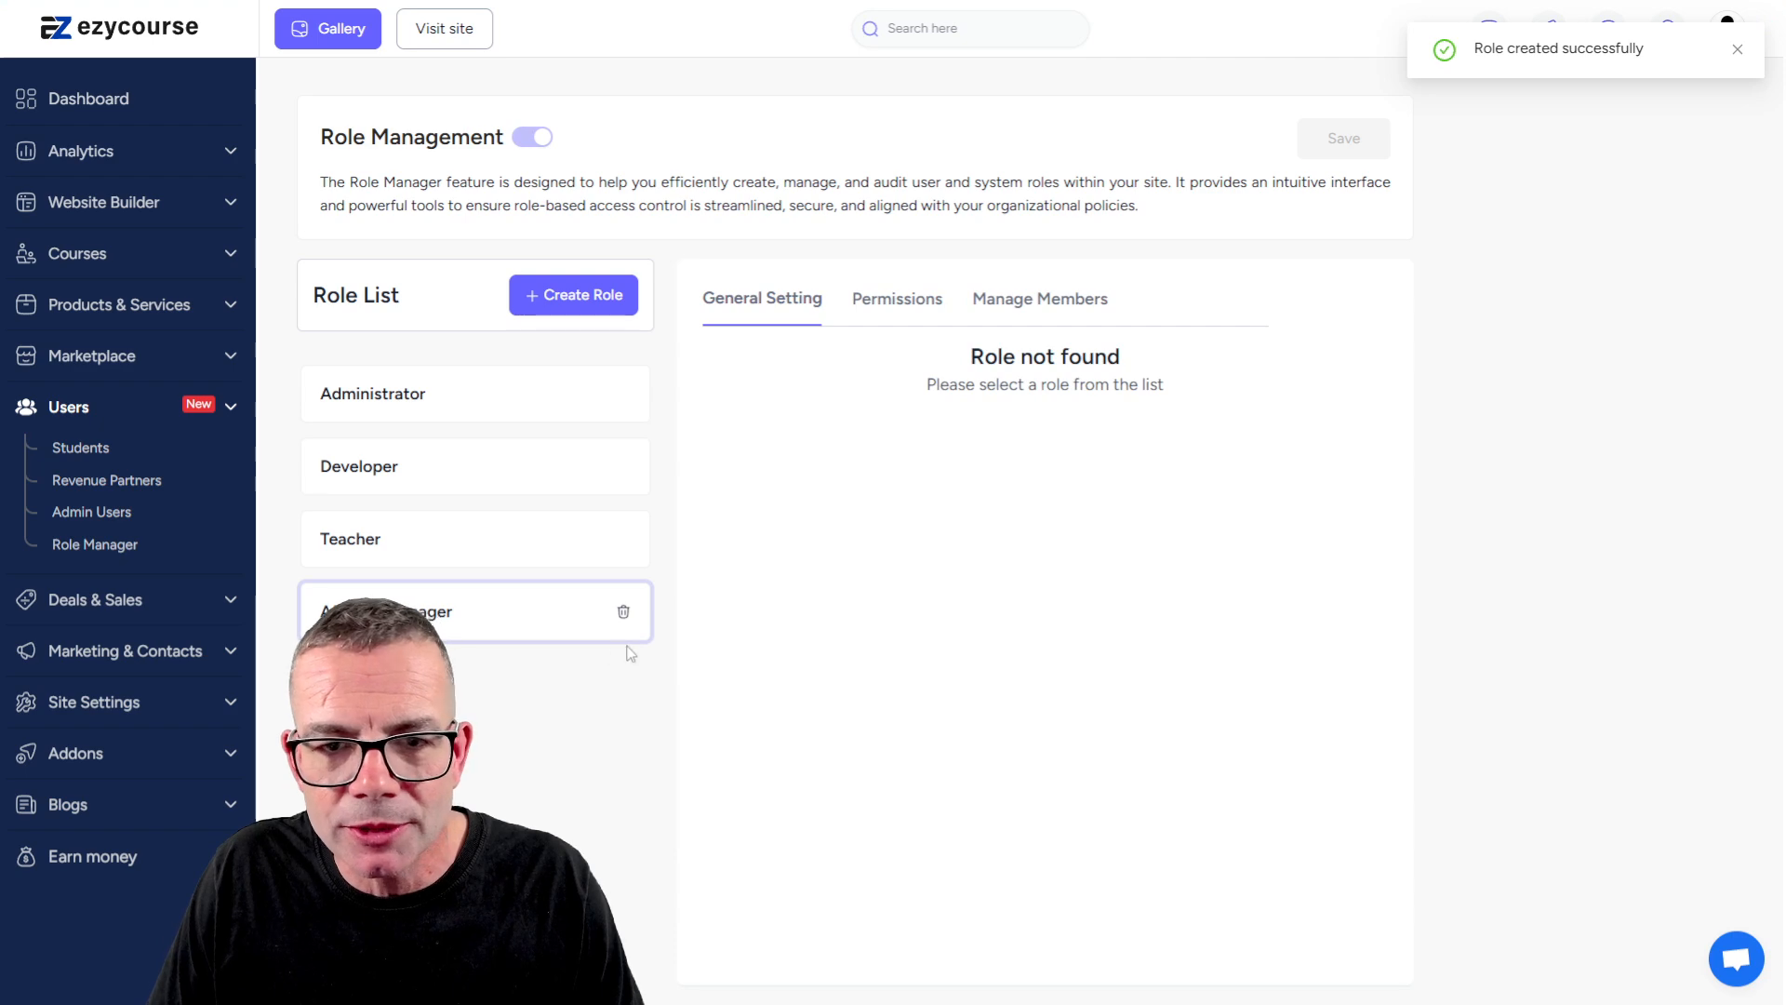
click(896, 301)
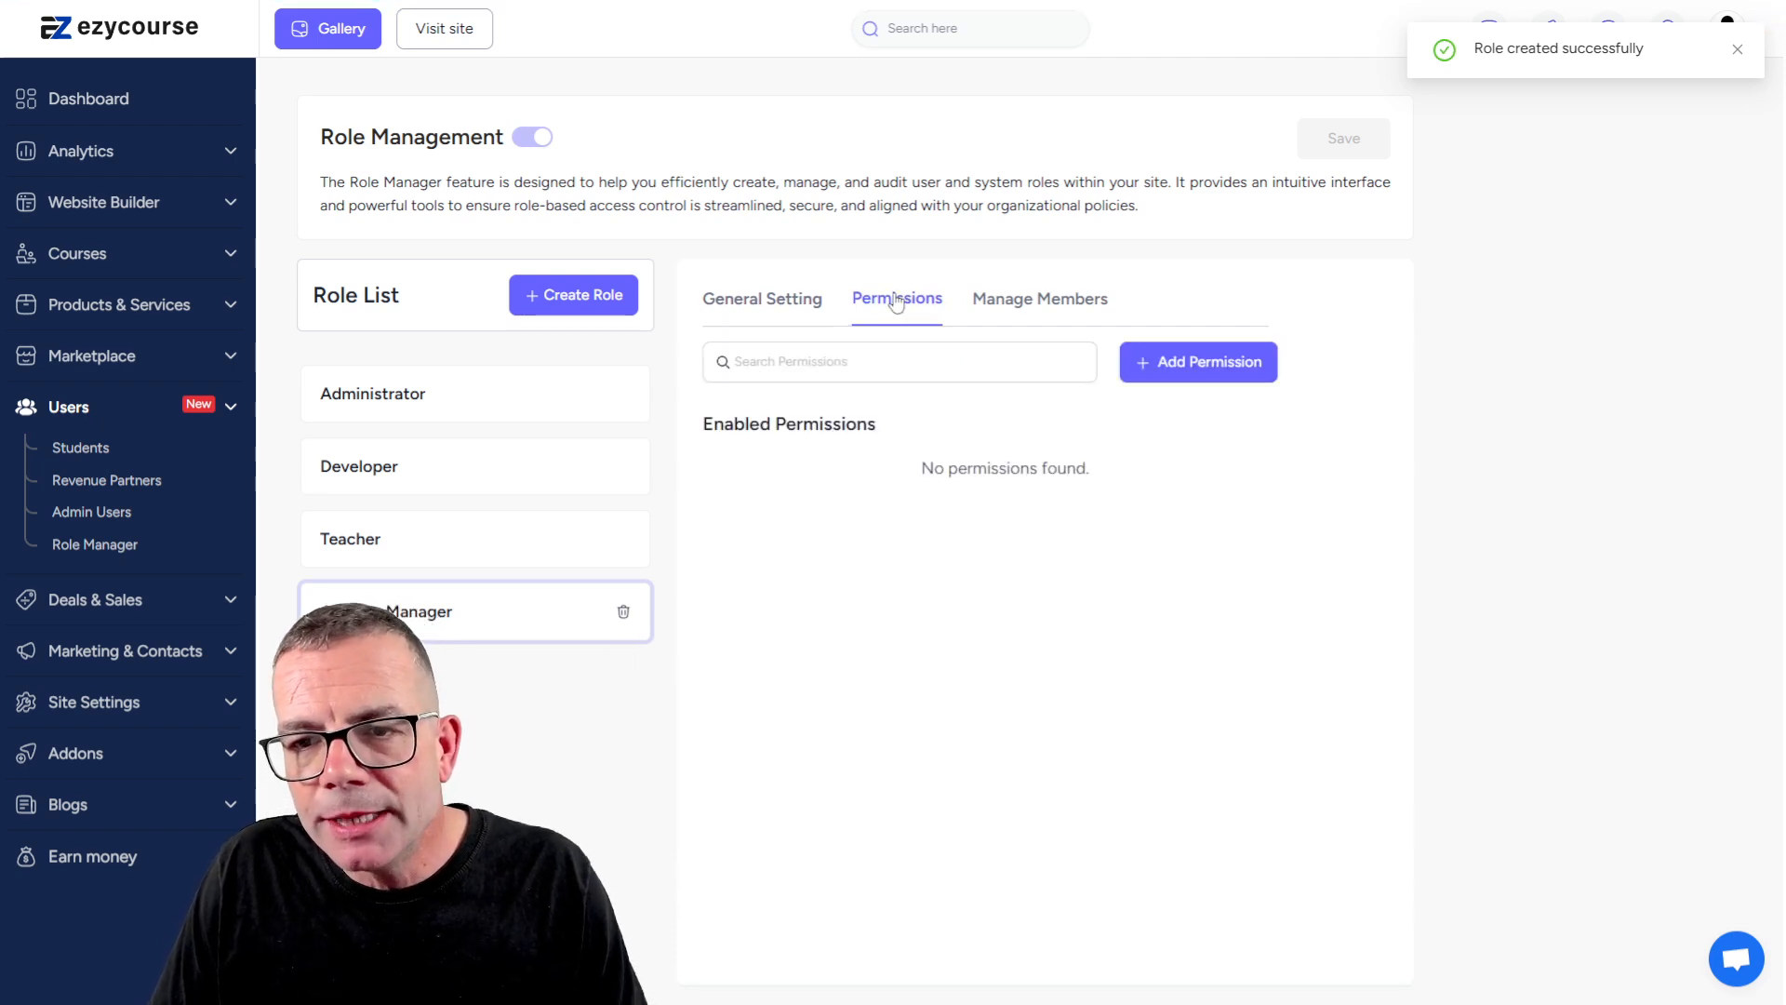
click(1181, 365)
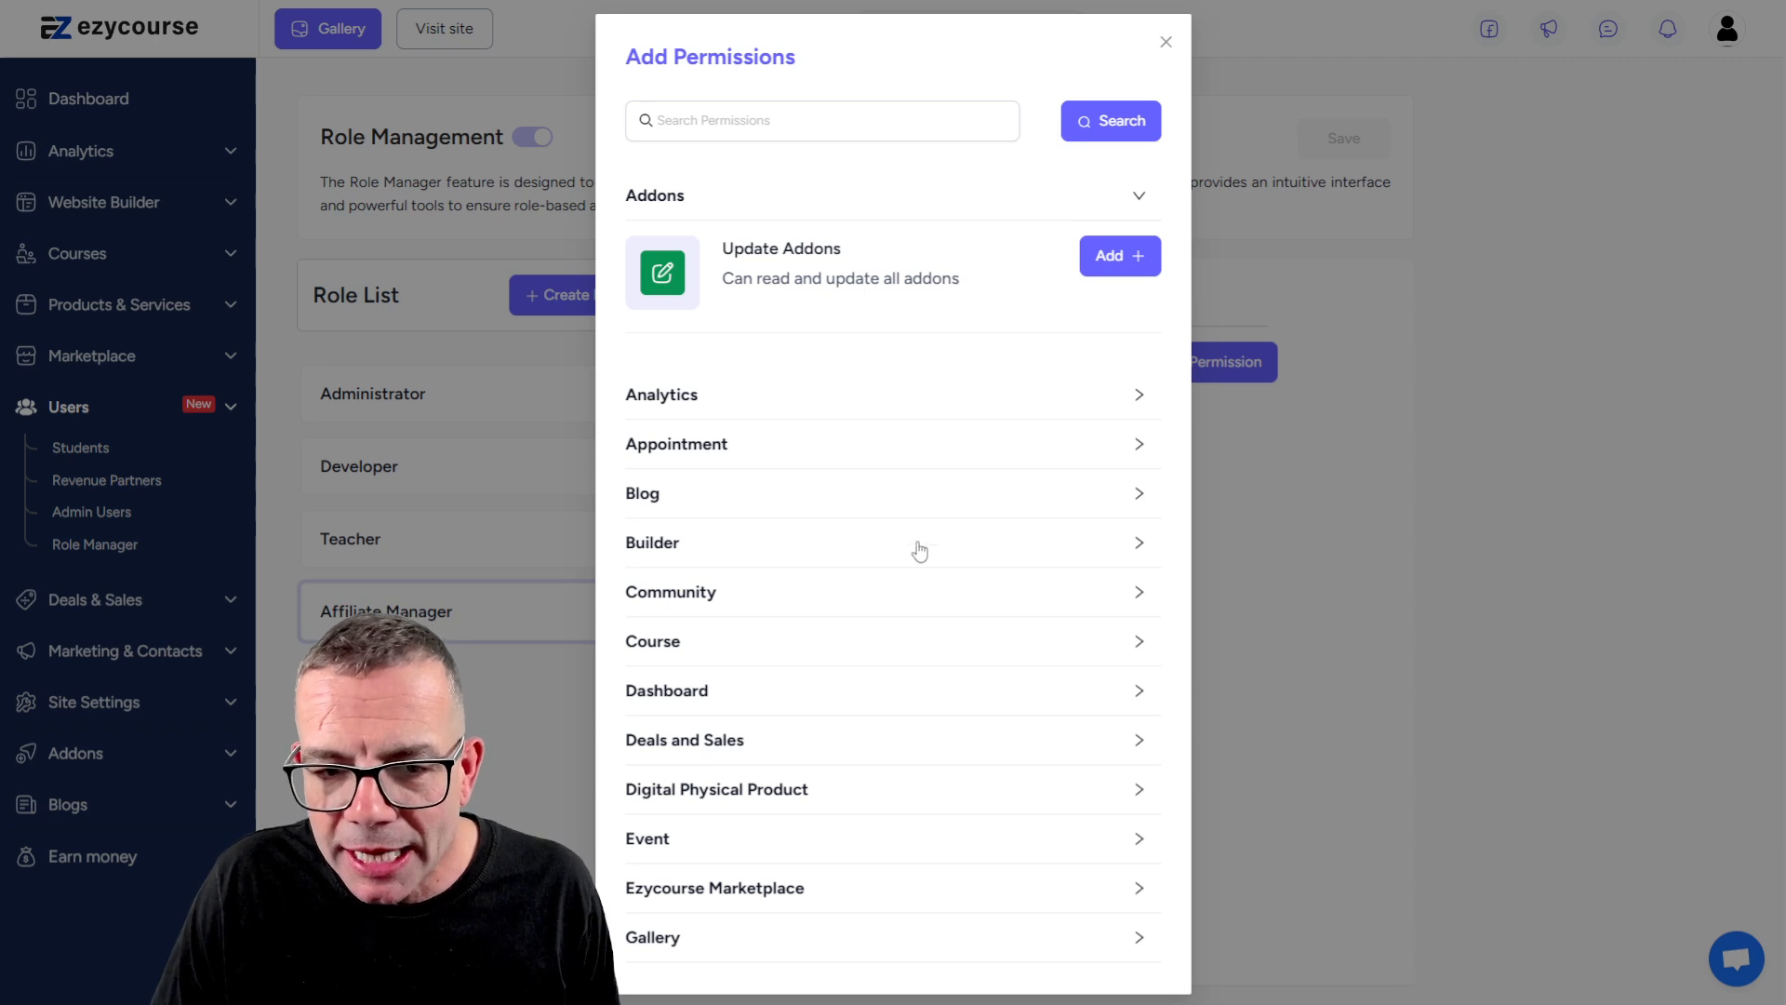
scroll(919, 551, down, 2)
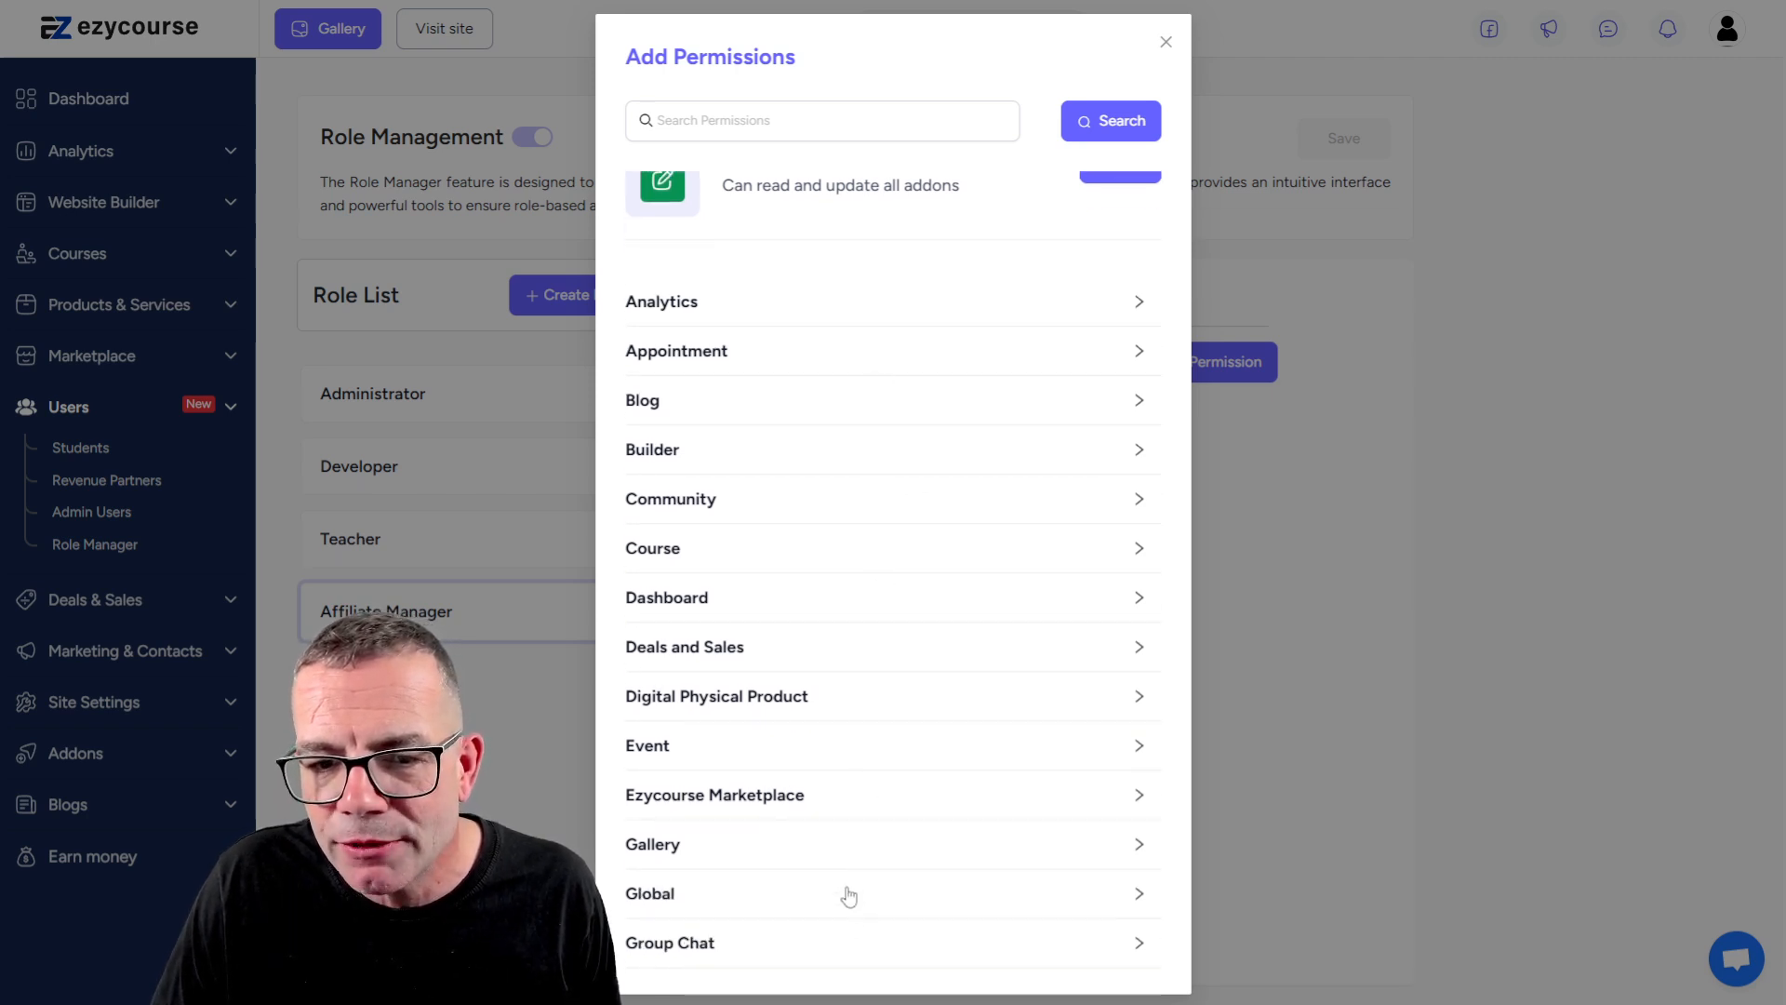
scroll(848, 896, down, 2)
scroll(760, 847, up, 4)
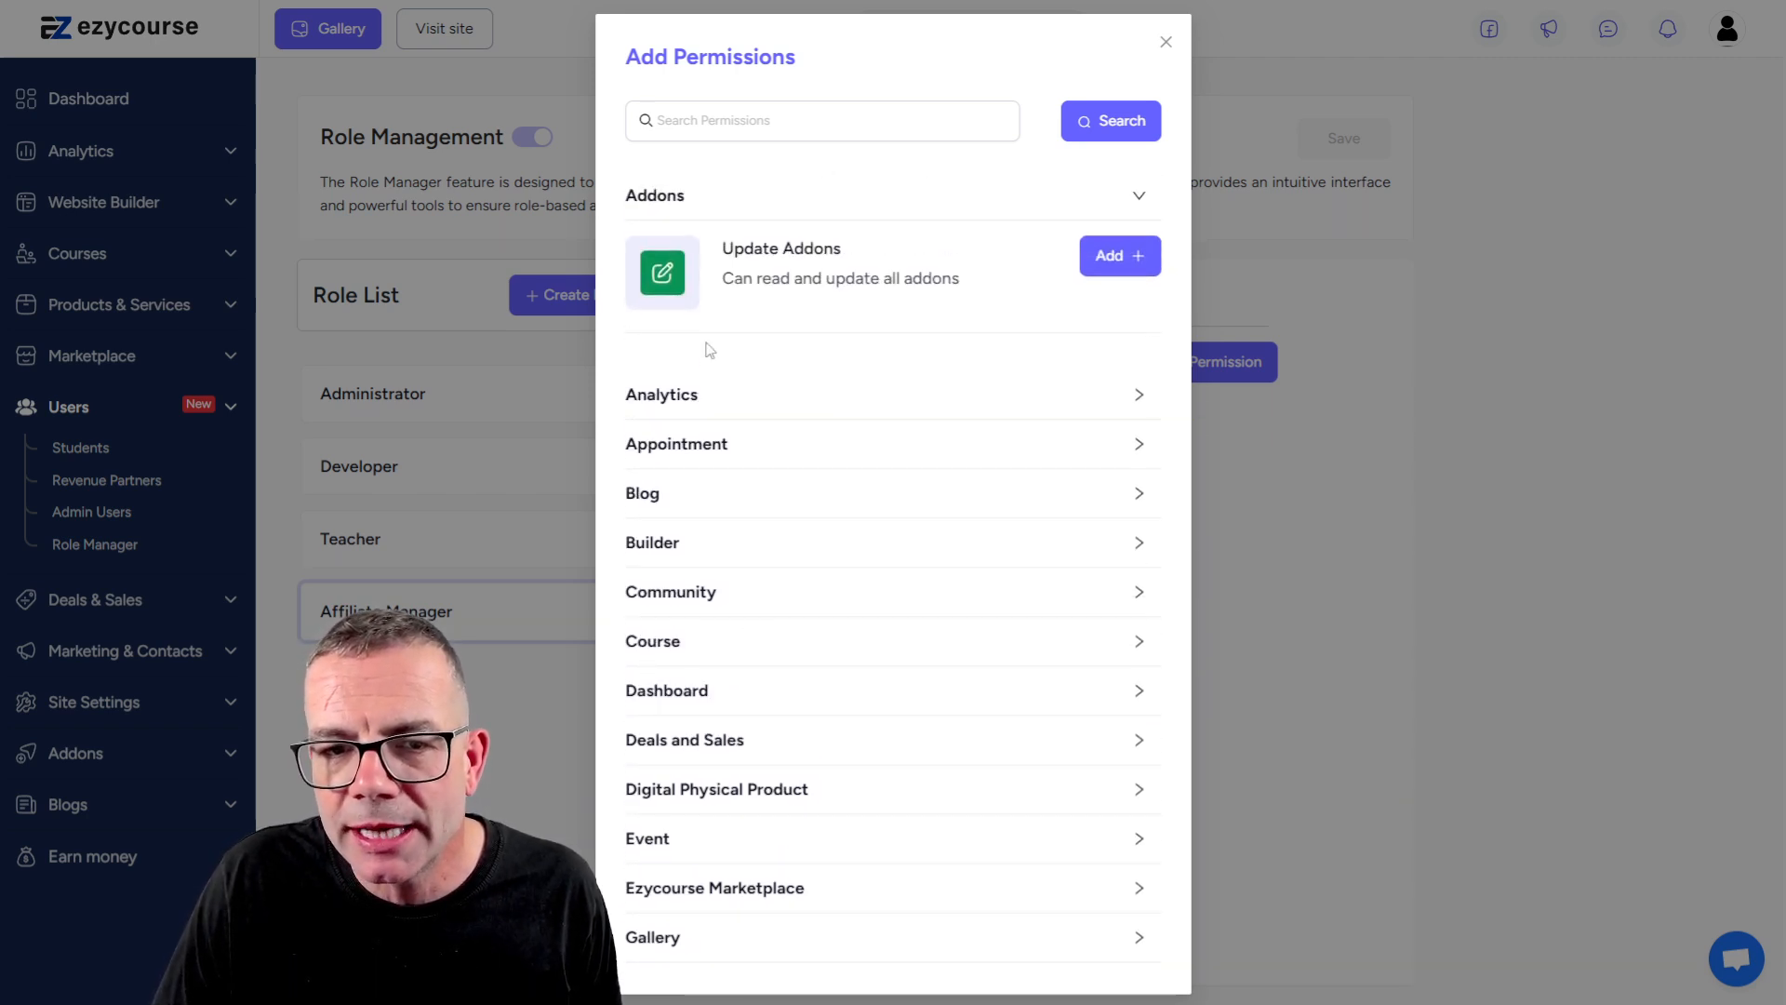
click(749, 125)
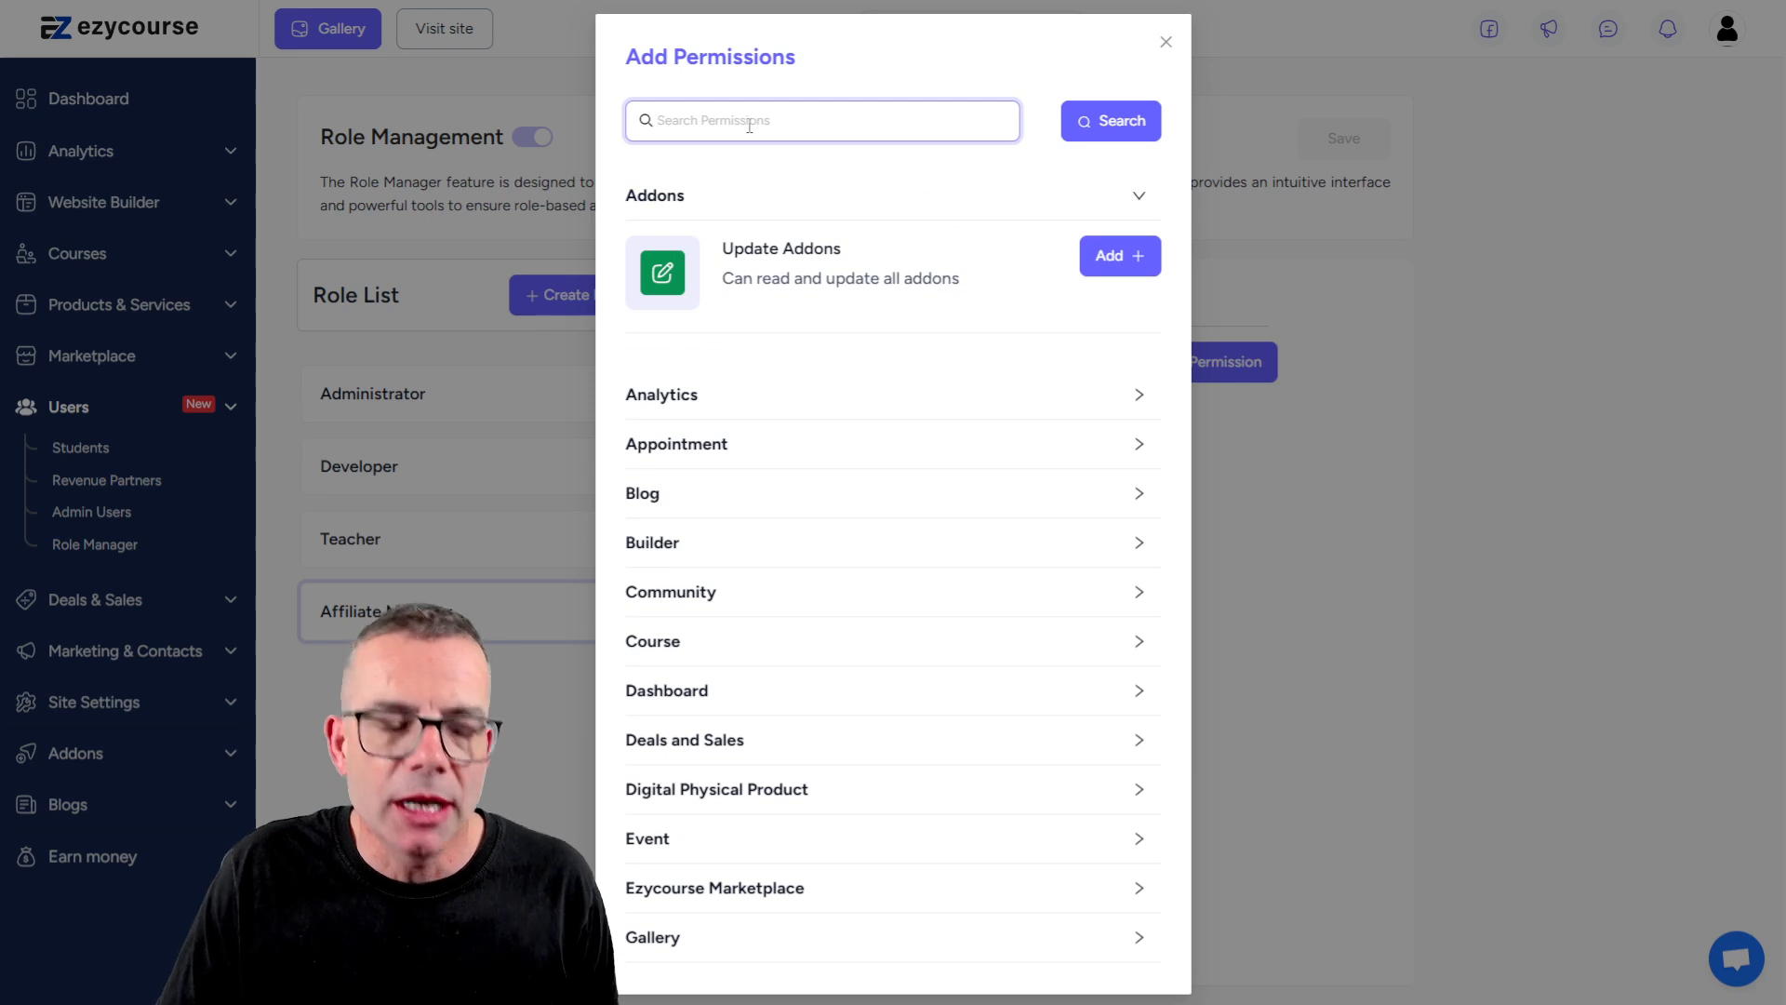
text(affiliate)
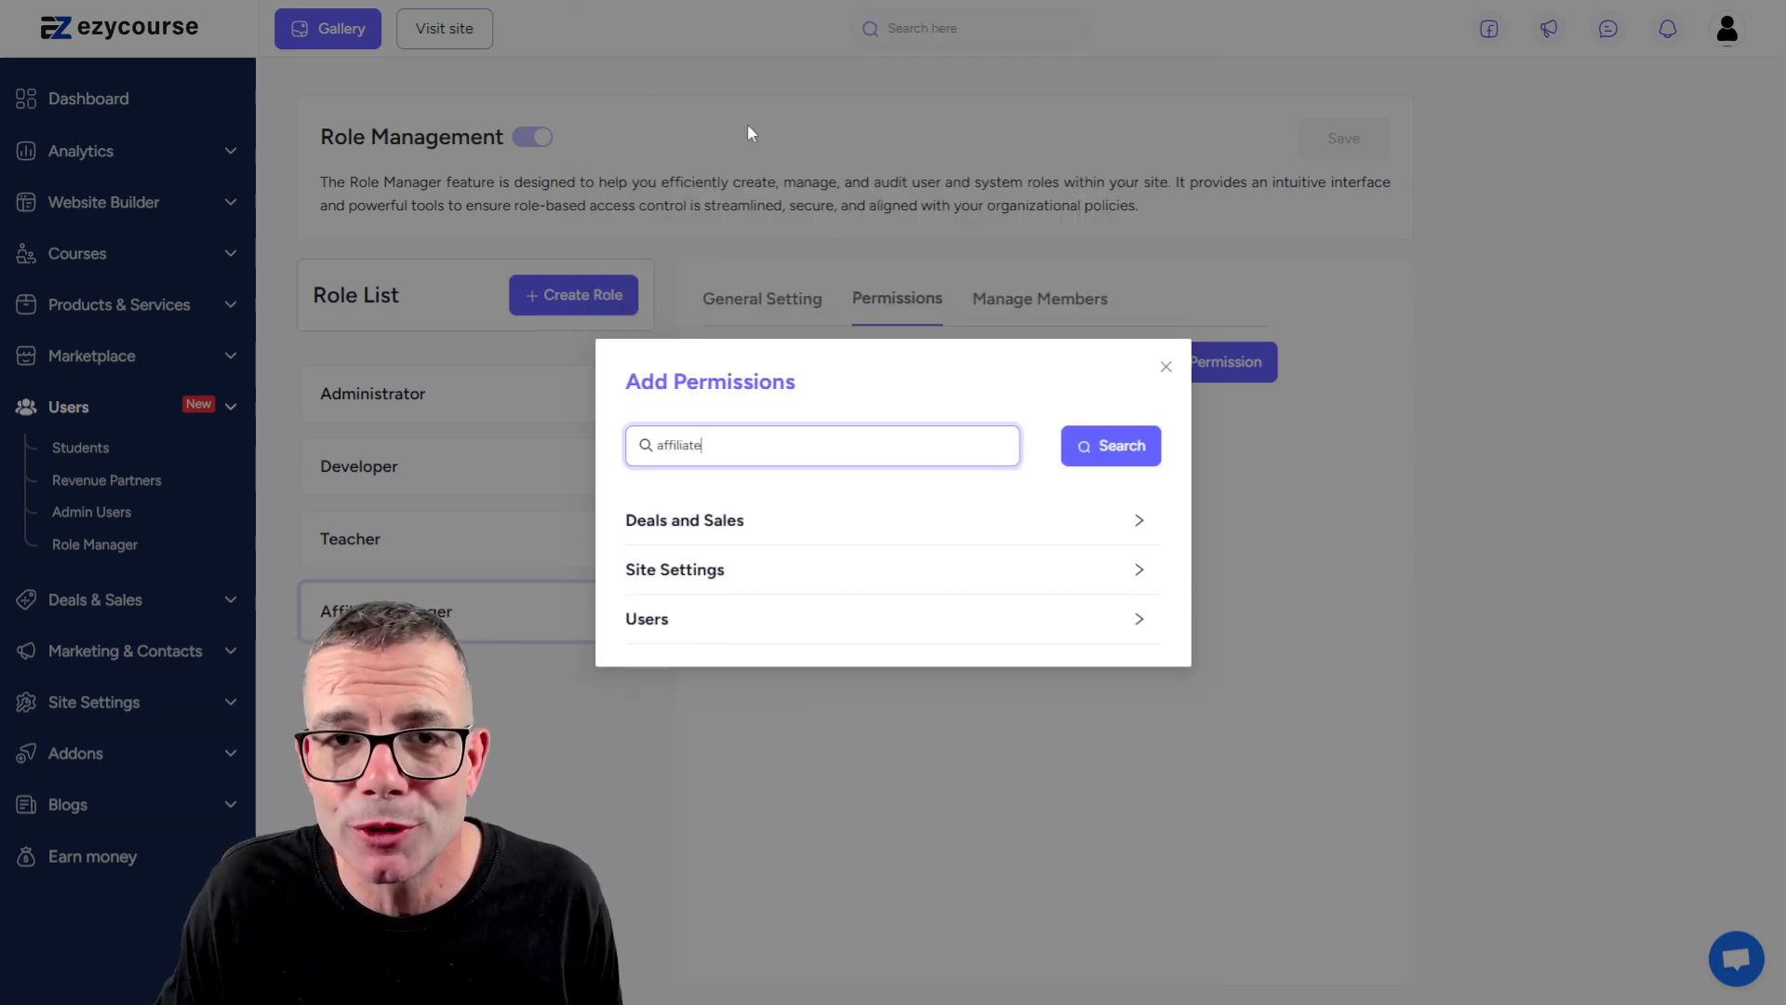
- Add all the affiliate permissions listed under Deals and Sales to the role, except Create Earn Money
click(825, 537)
click(1120, 411)
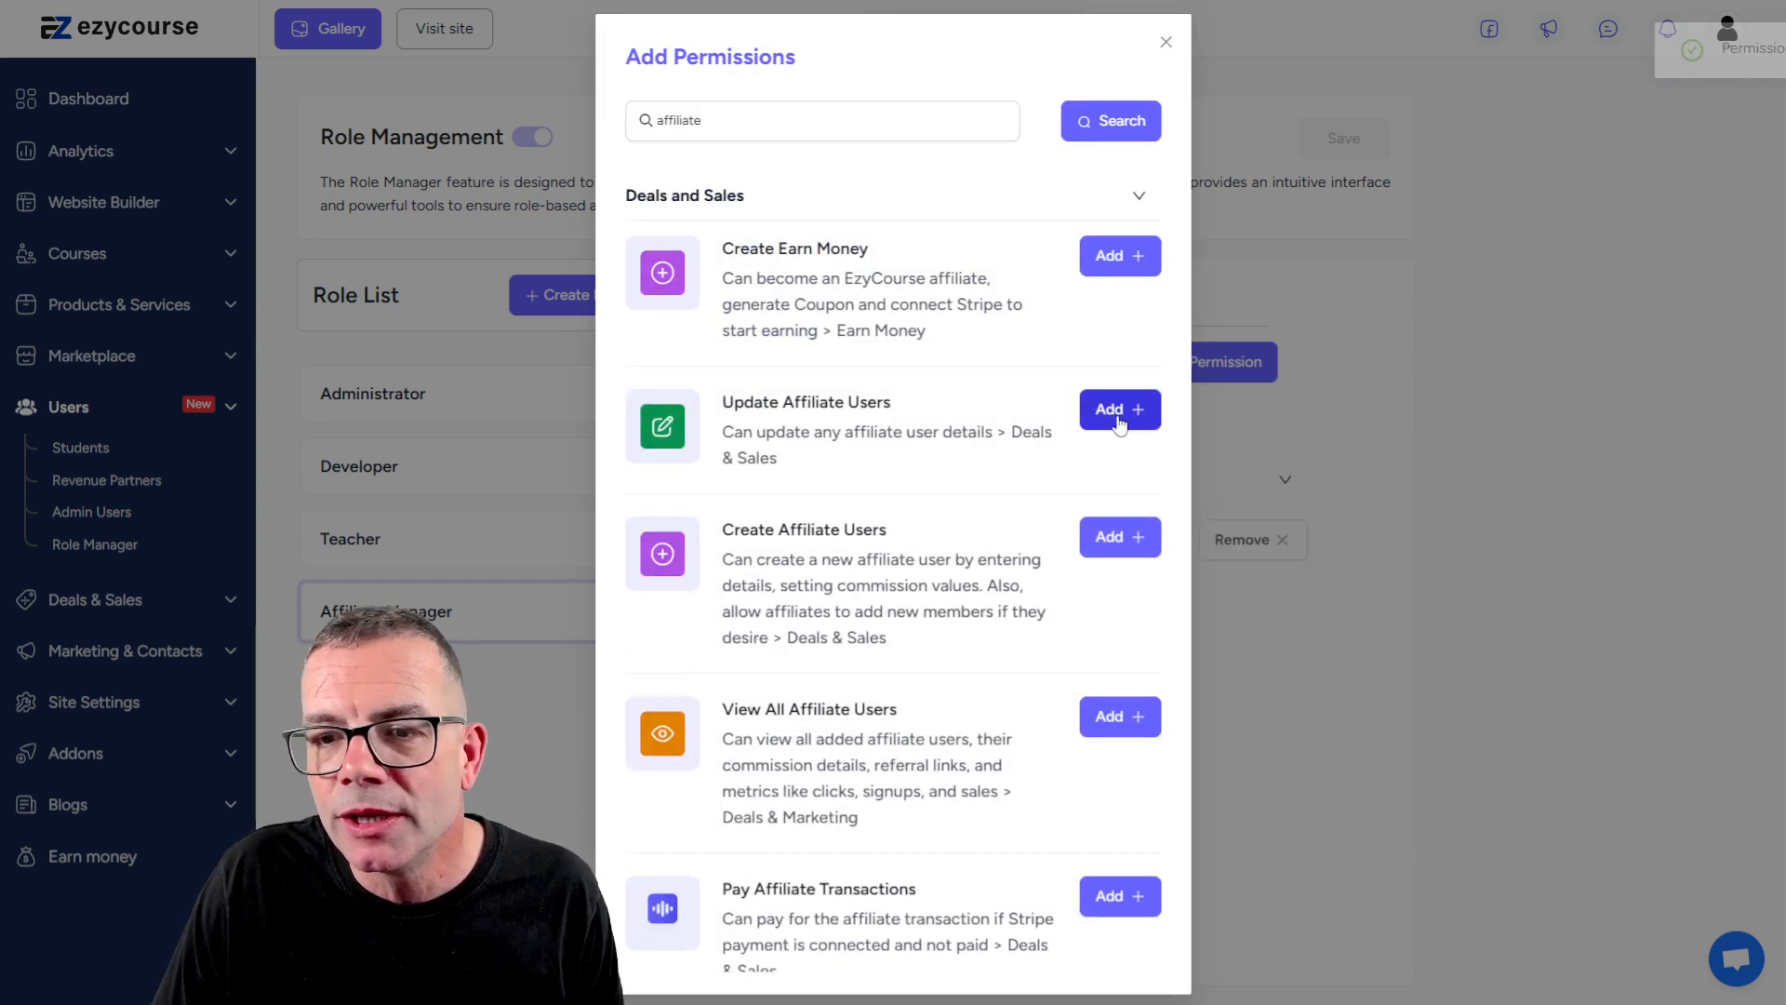
click(1119, 418)
click(1119, 419)
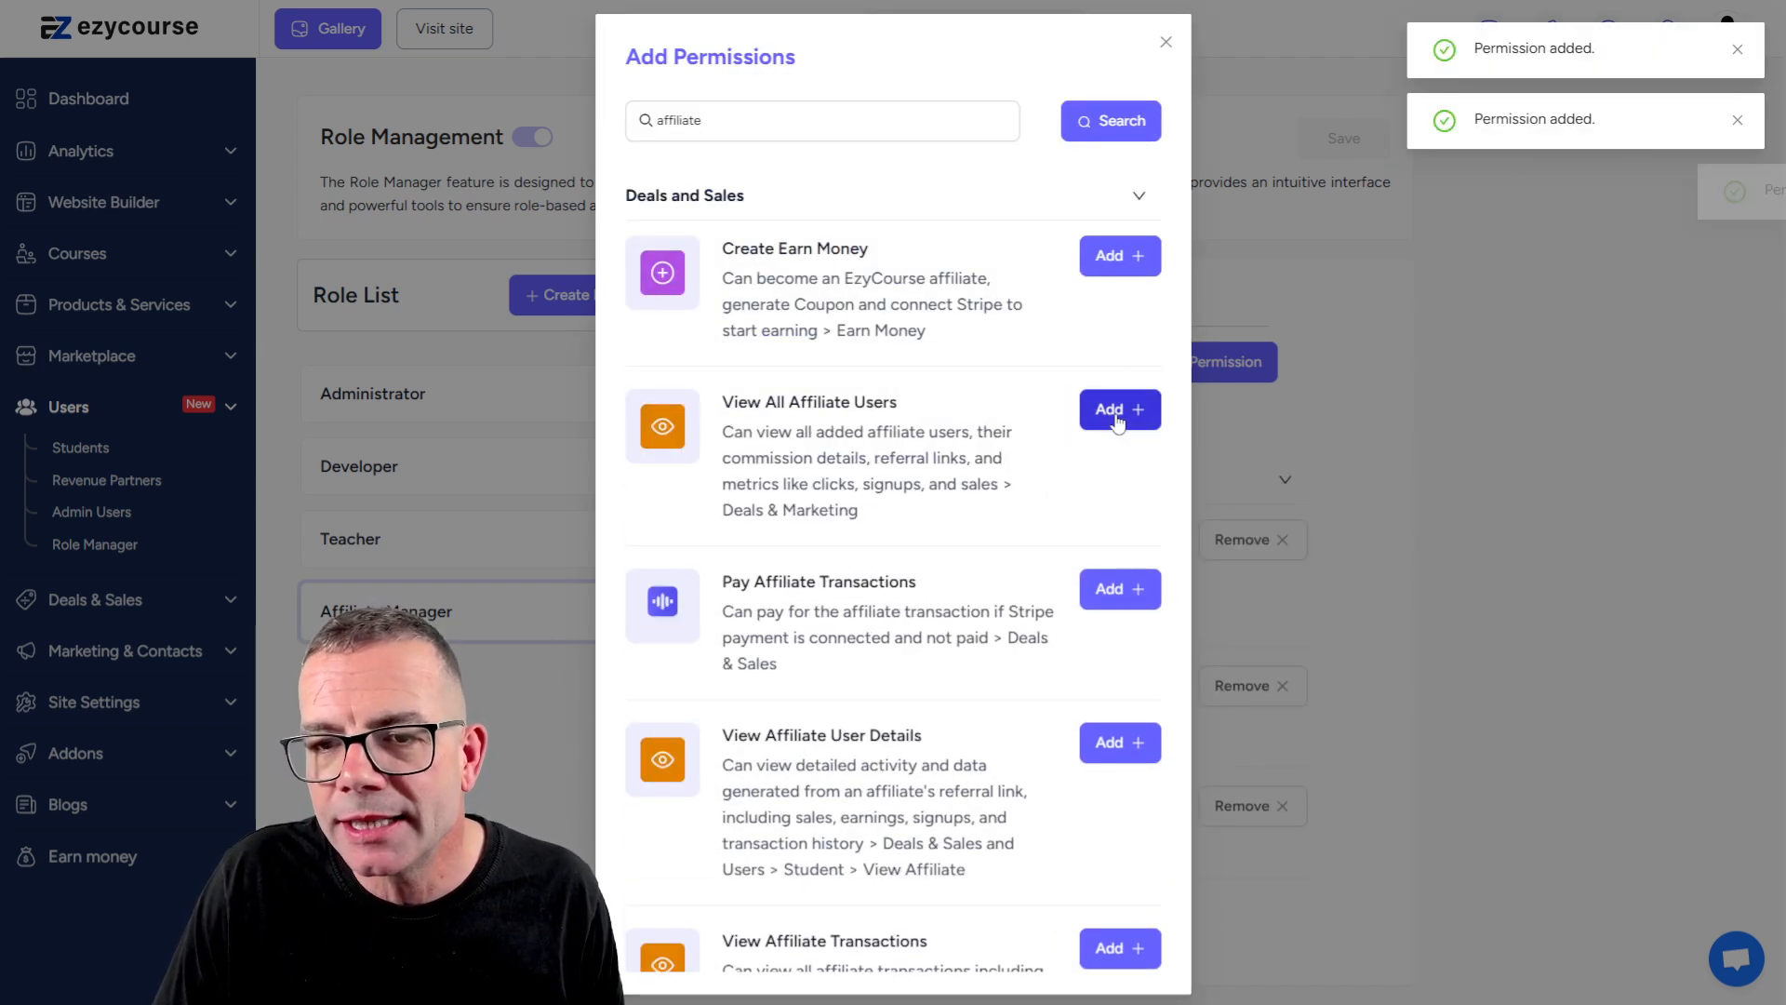
click(1121, 591)
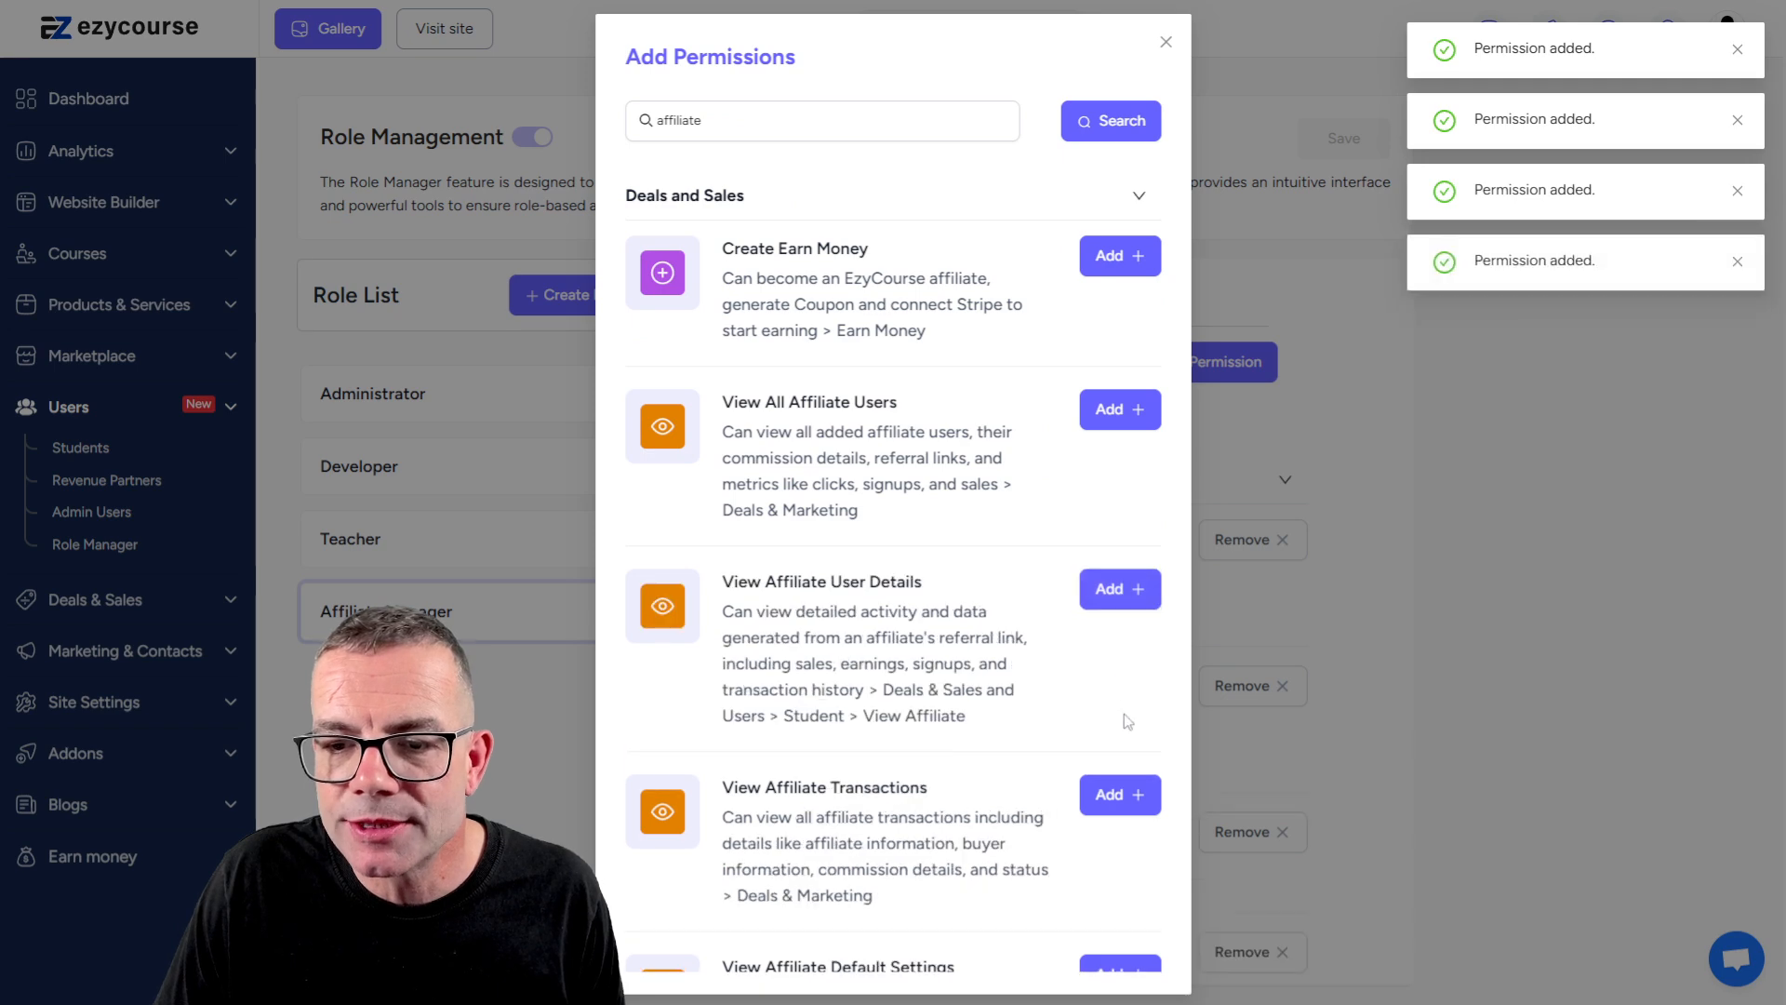
click(1121, 589)
click(1120, 409)
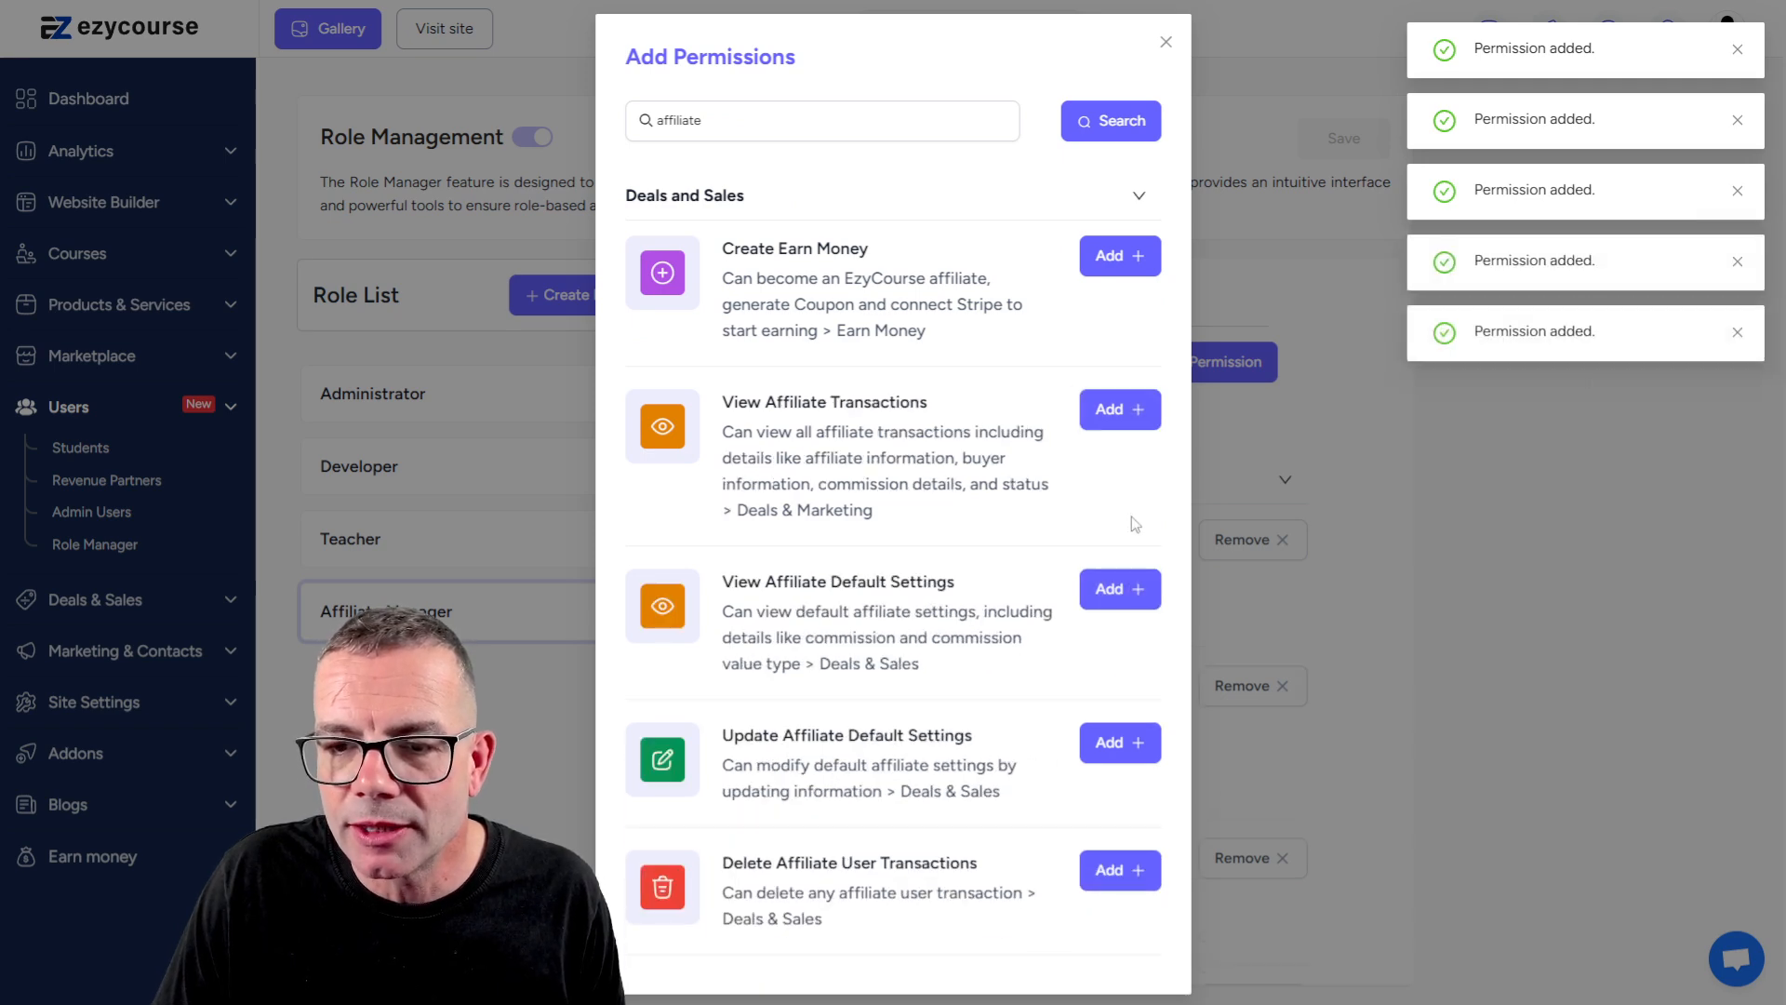
click(1114, 592)
click(1115, 717)
click(1118, 588)
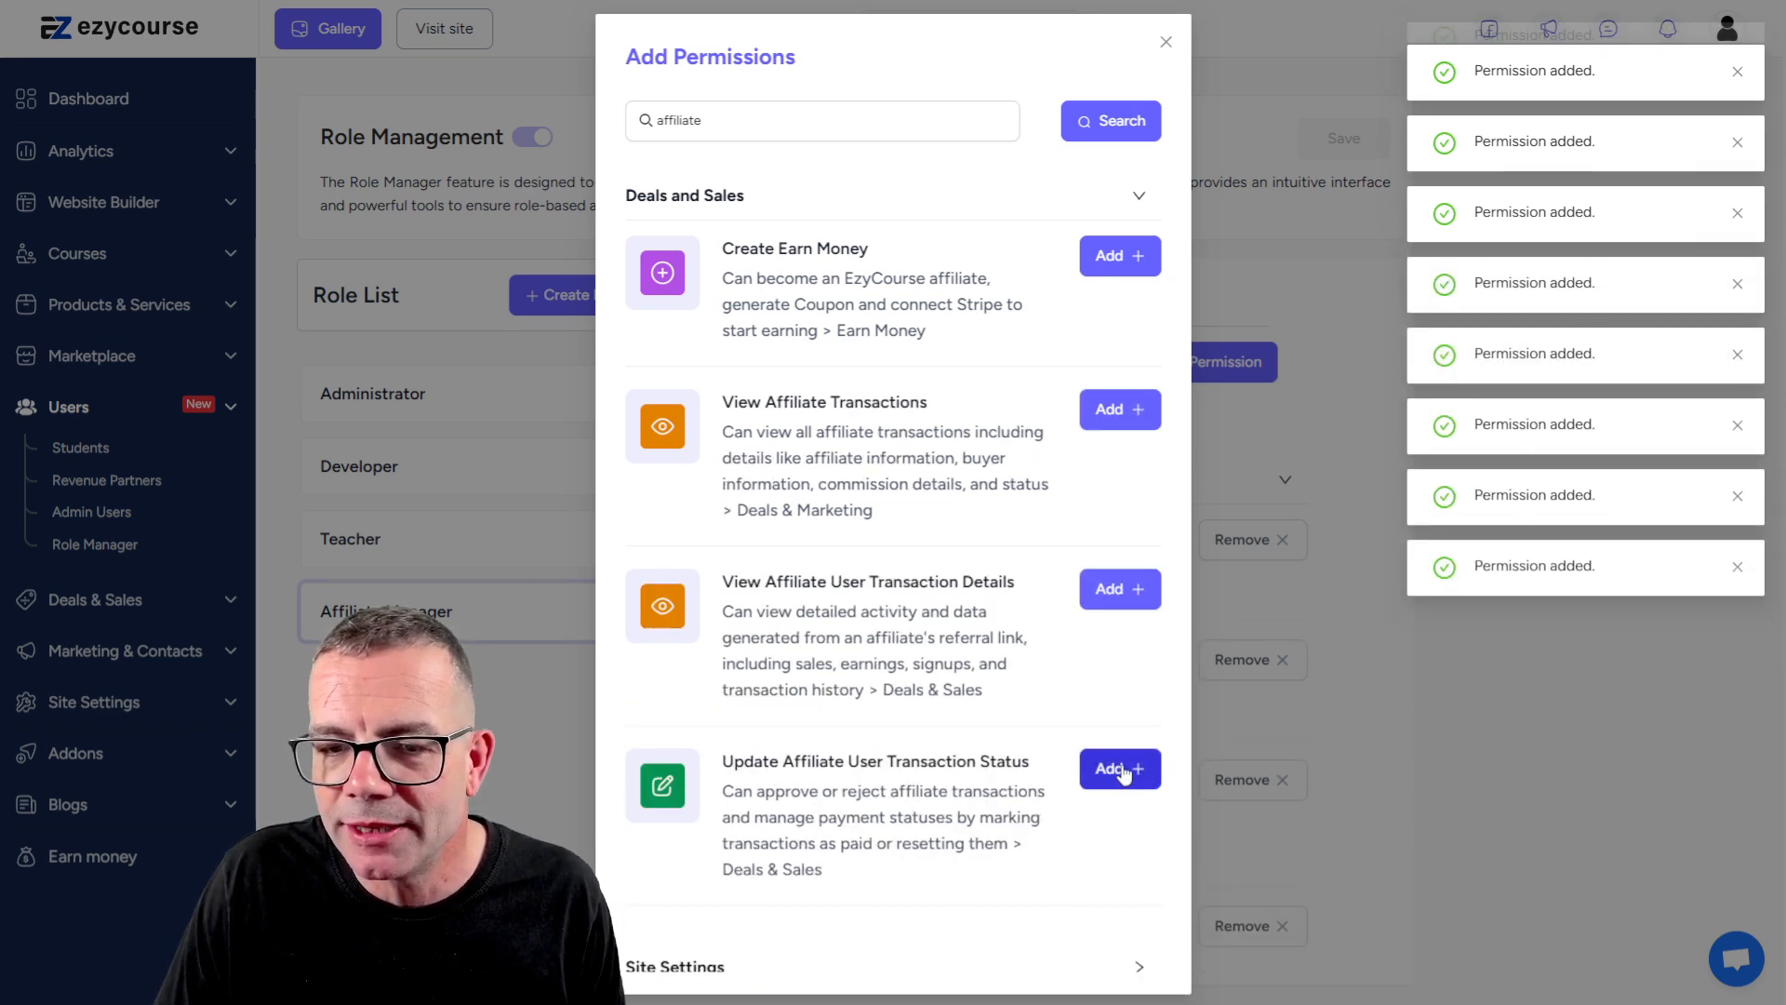
click(1122, 770)
click(1145, 639)
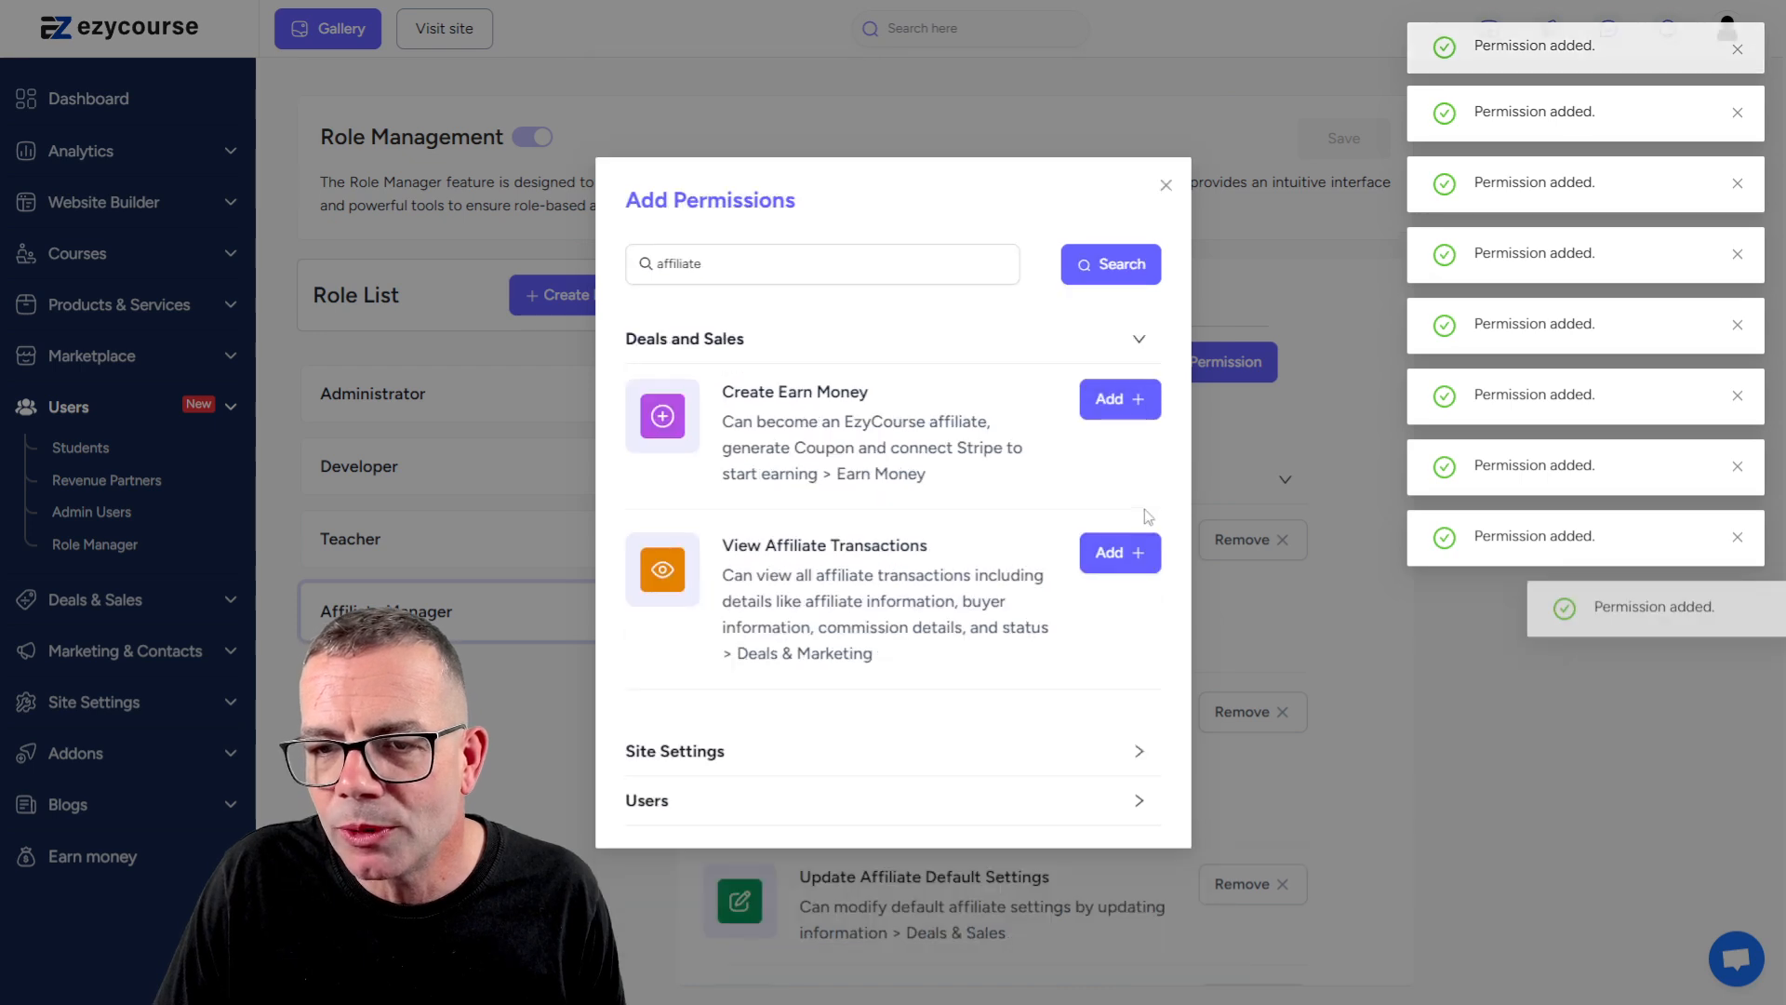
click(1120, 553)
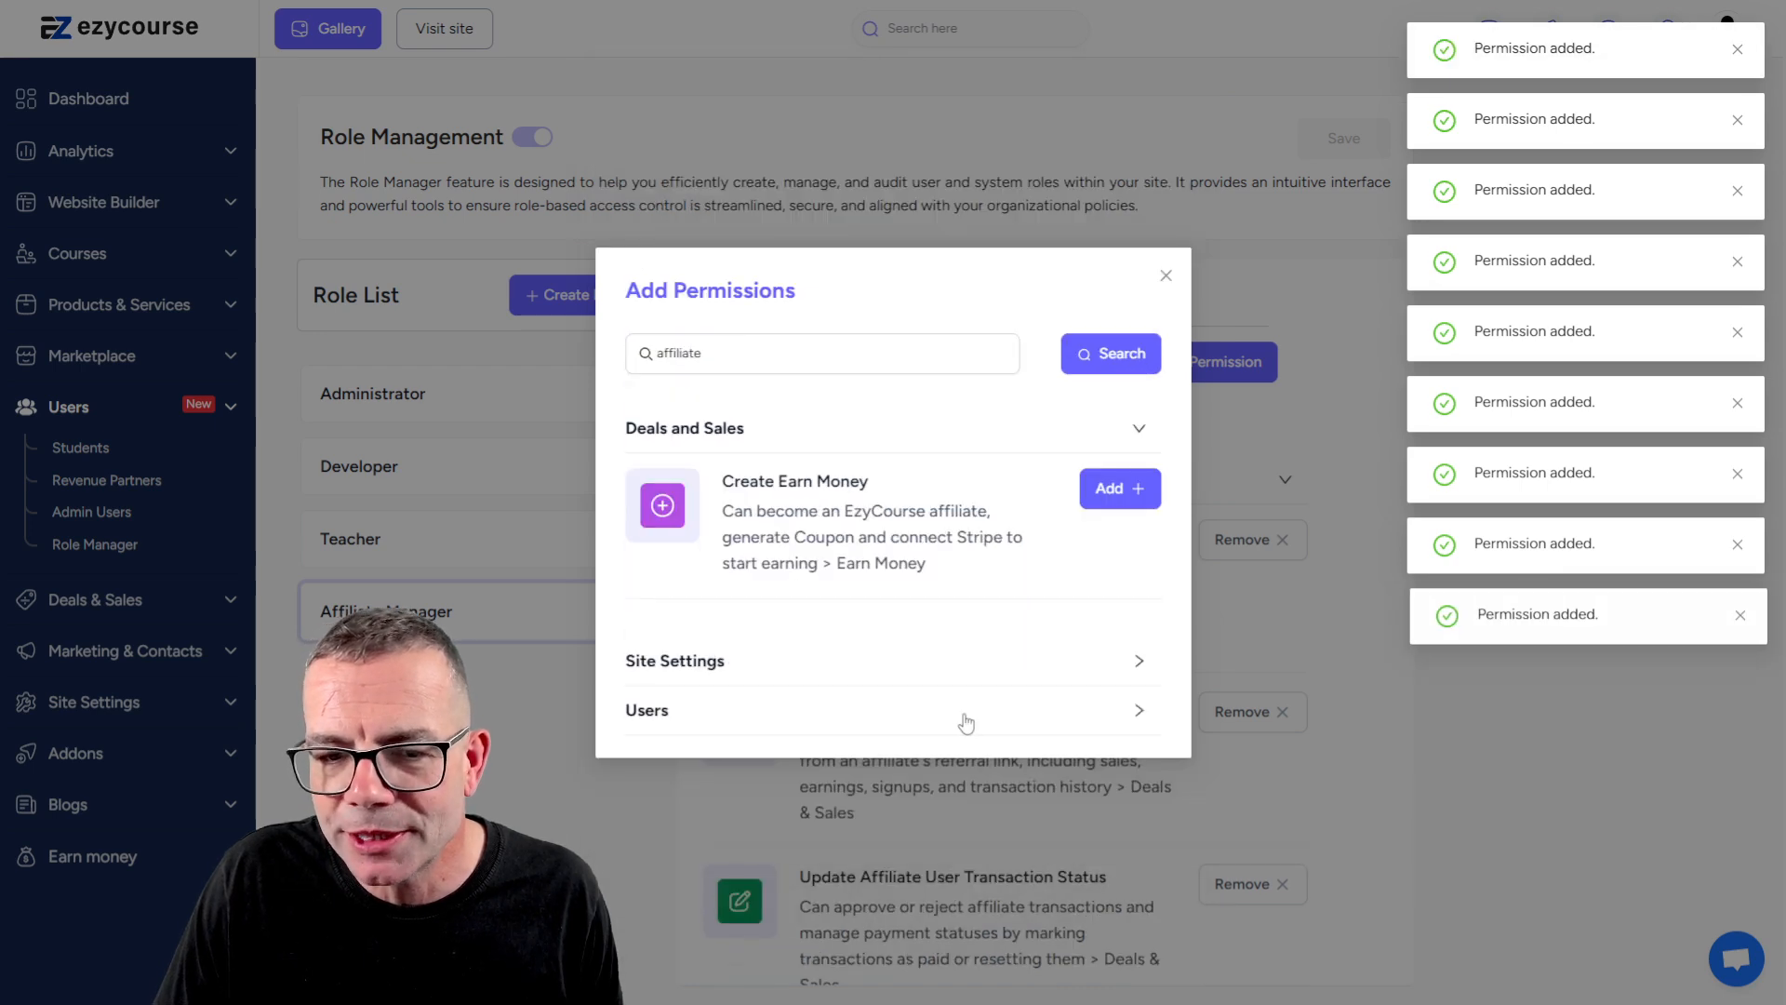
- Add all the Site Settings affiliate permissions to the role, covering PayPal for affiliates and new affiliate signup settings
click(1081, 667)
click(1123, 486)
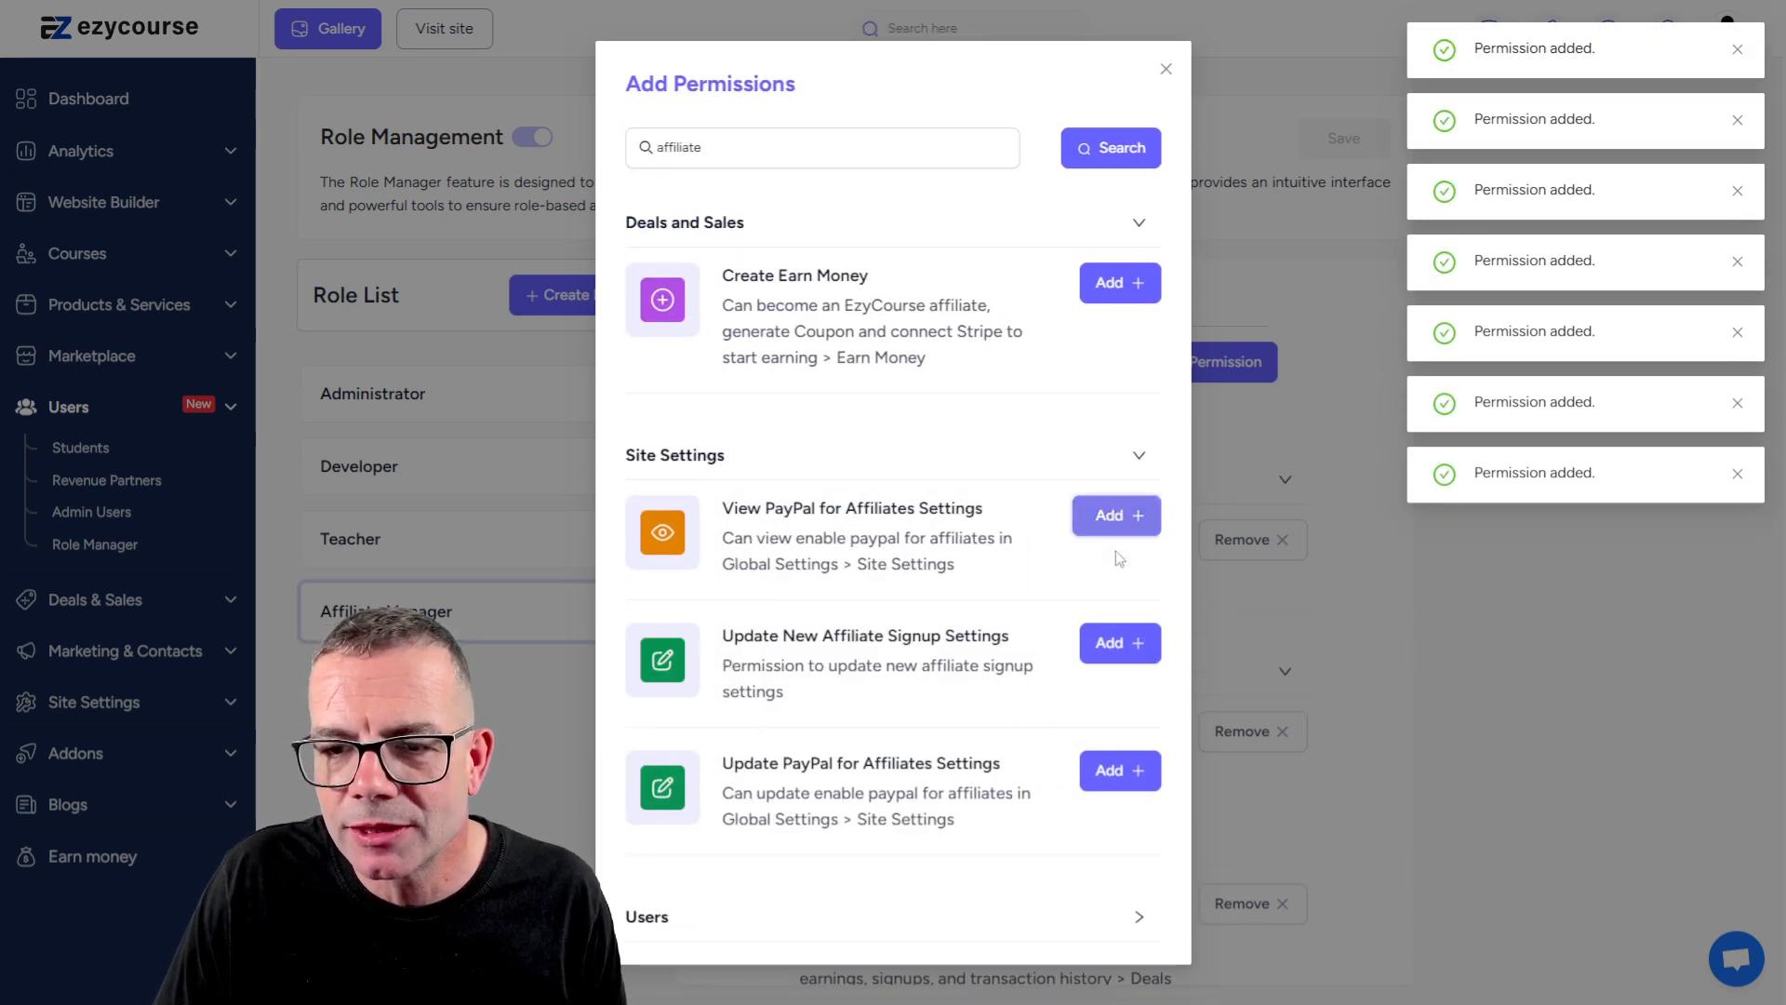
click(1122, 578)
click(1115, 640)
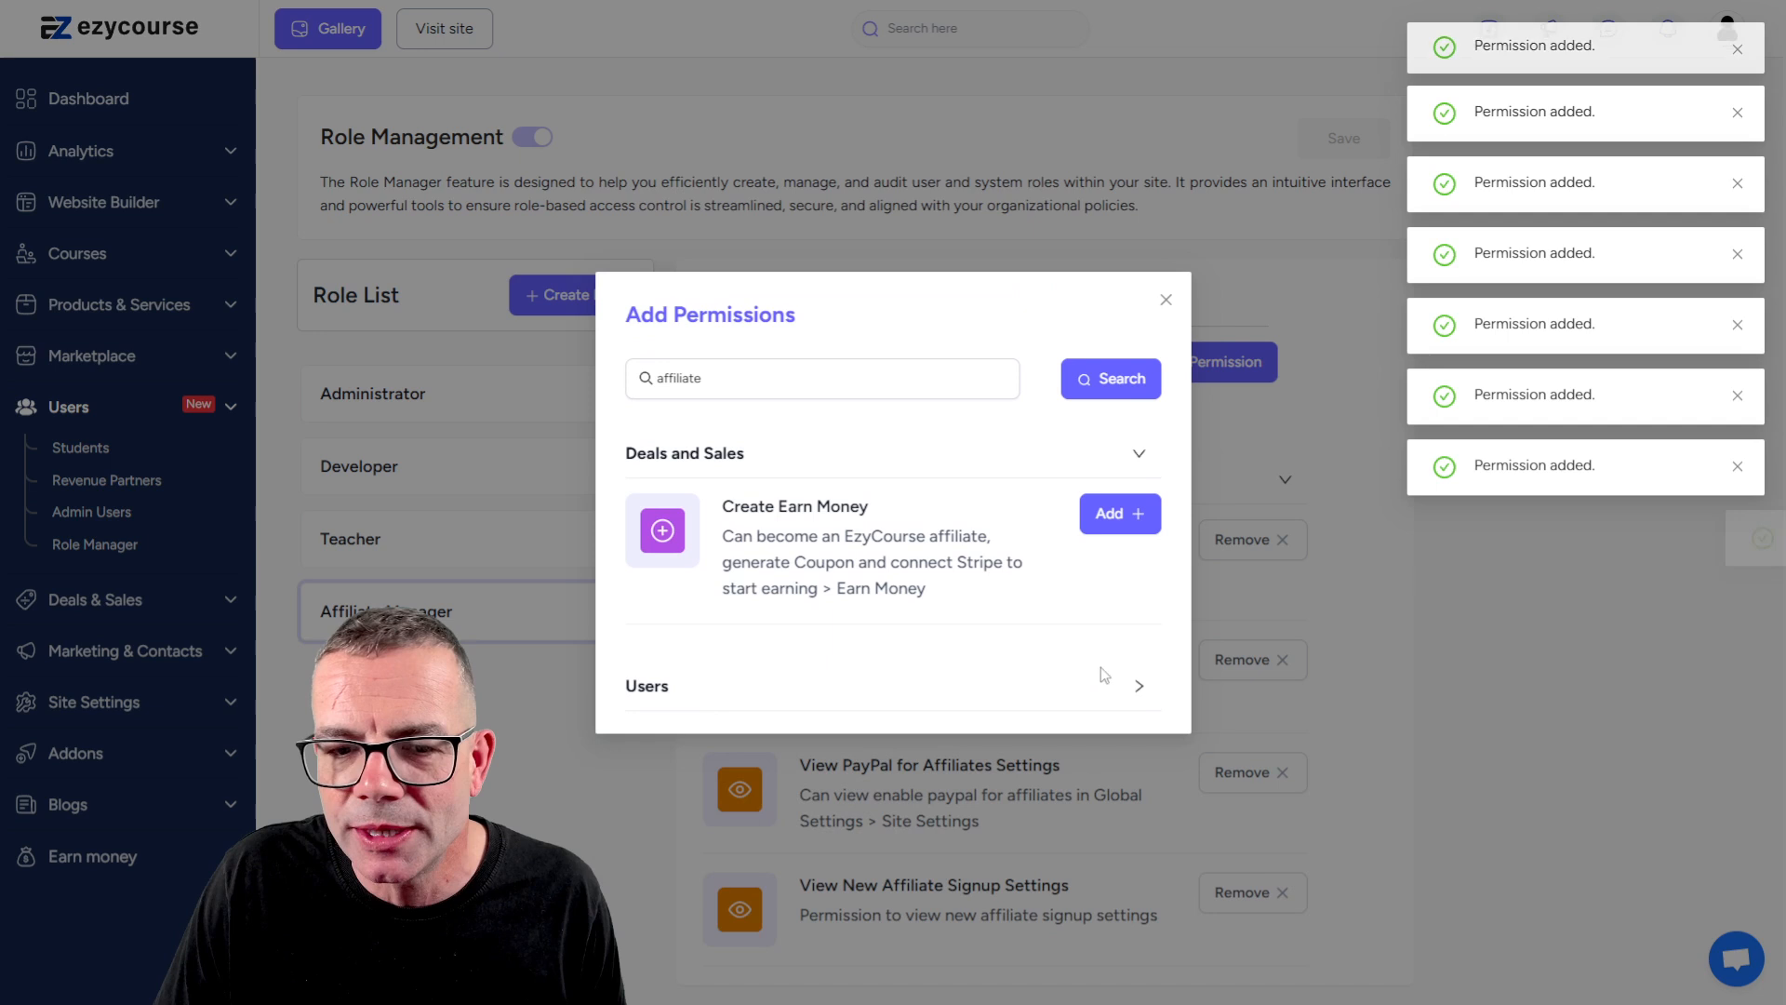
- Add the Users permissions Add Student As Affiliate and Remove Student From Affiliate, and finish adding permissions
click(833, 677)
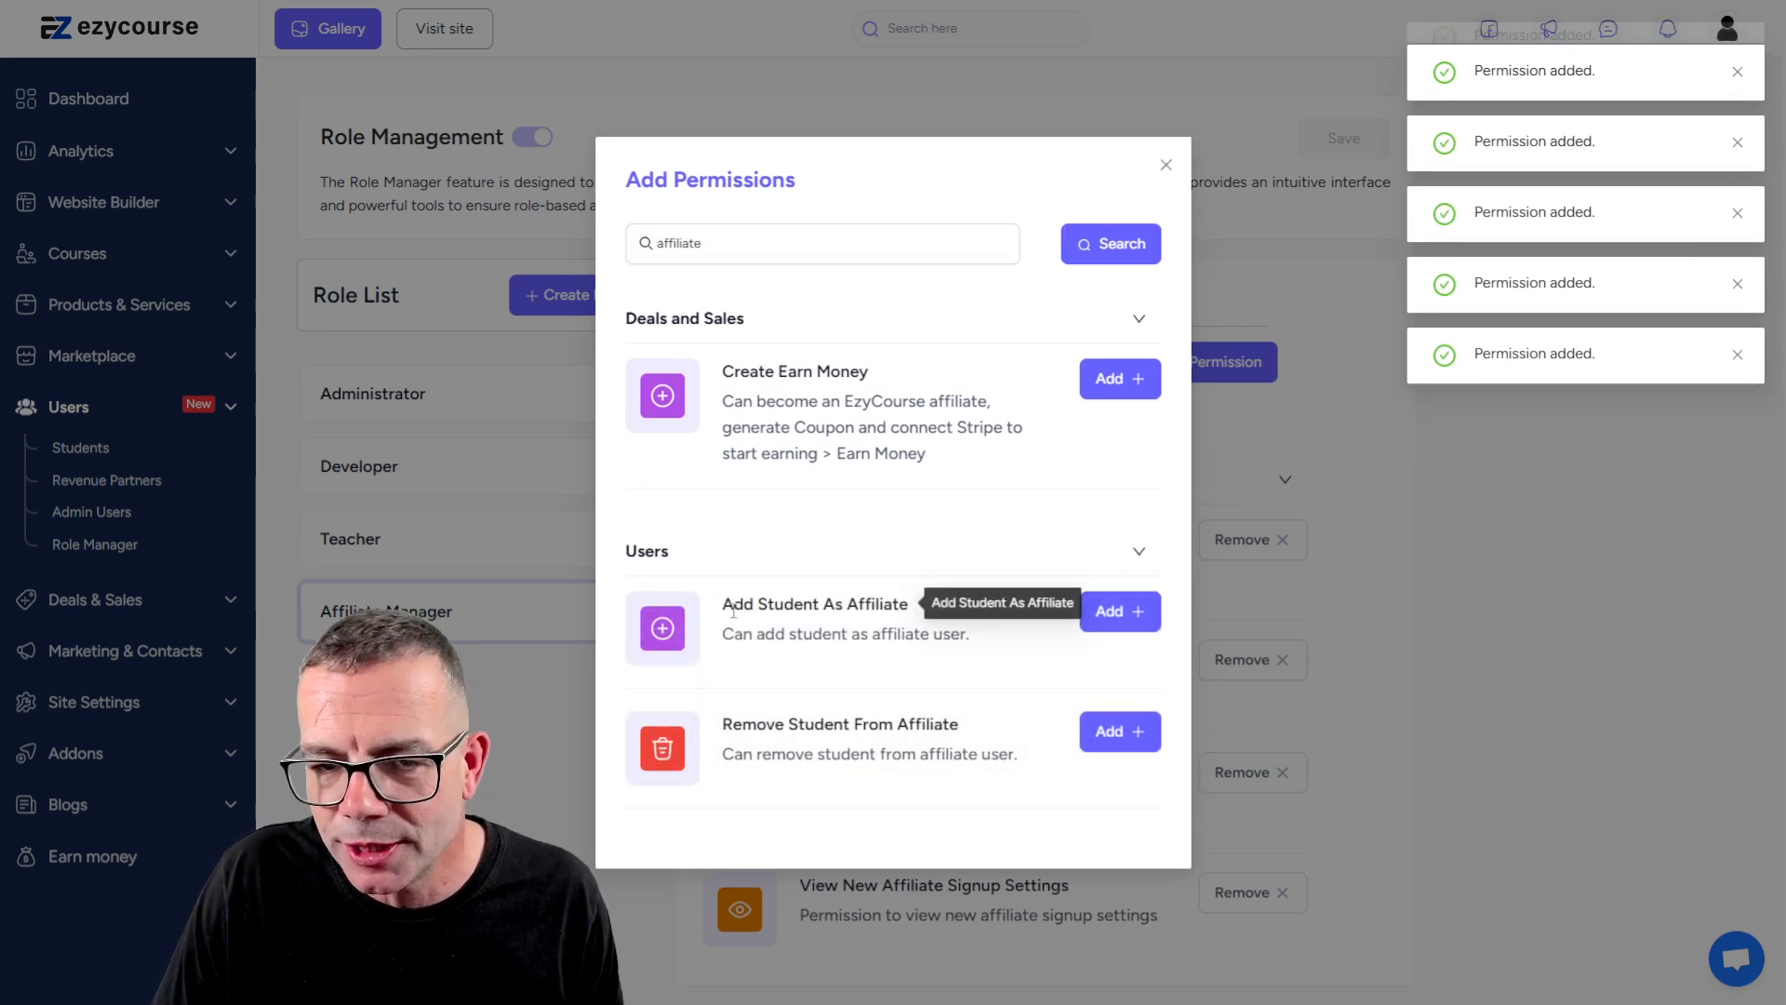
click(1126, 614)
click(1119, 672)
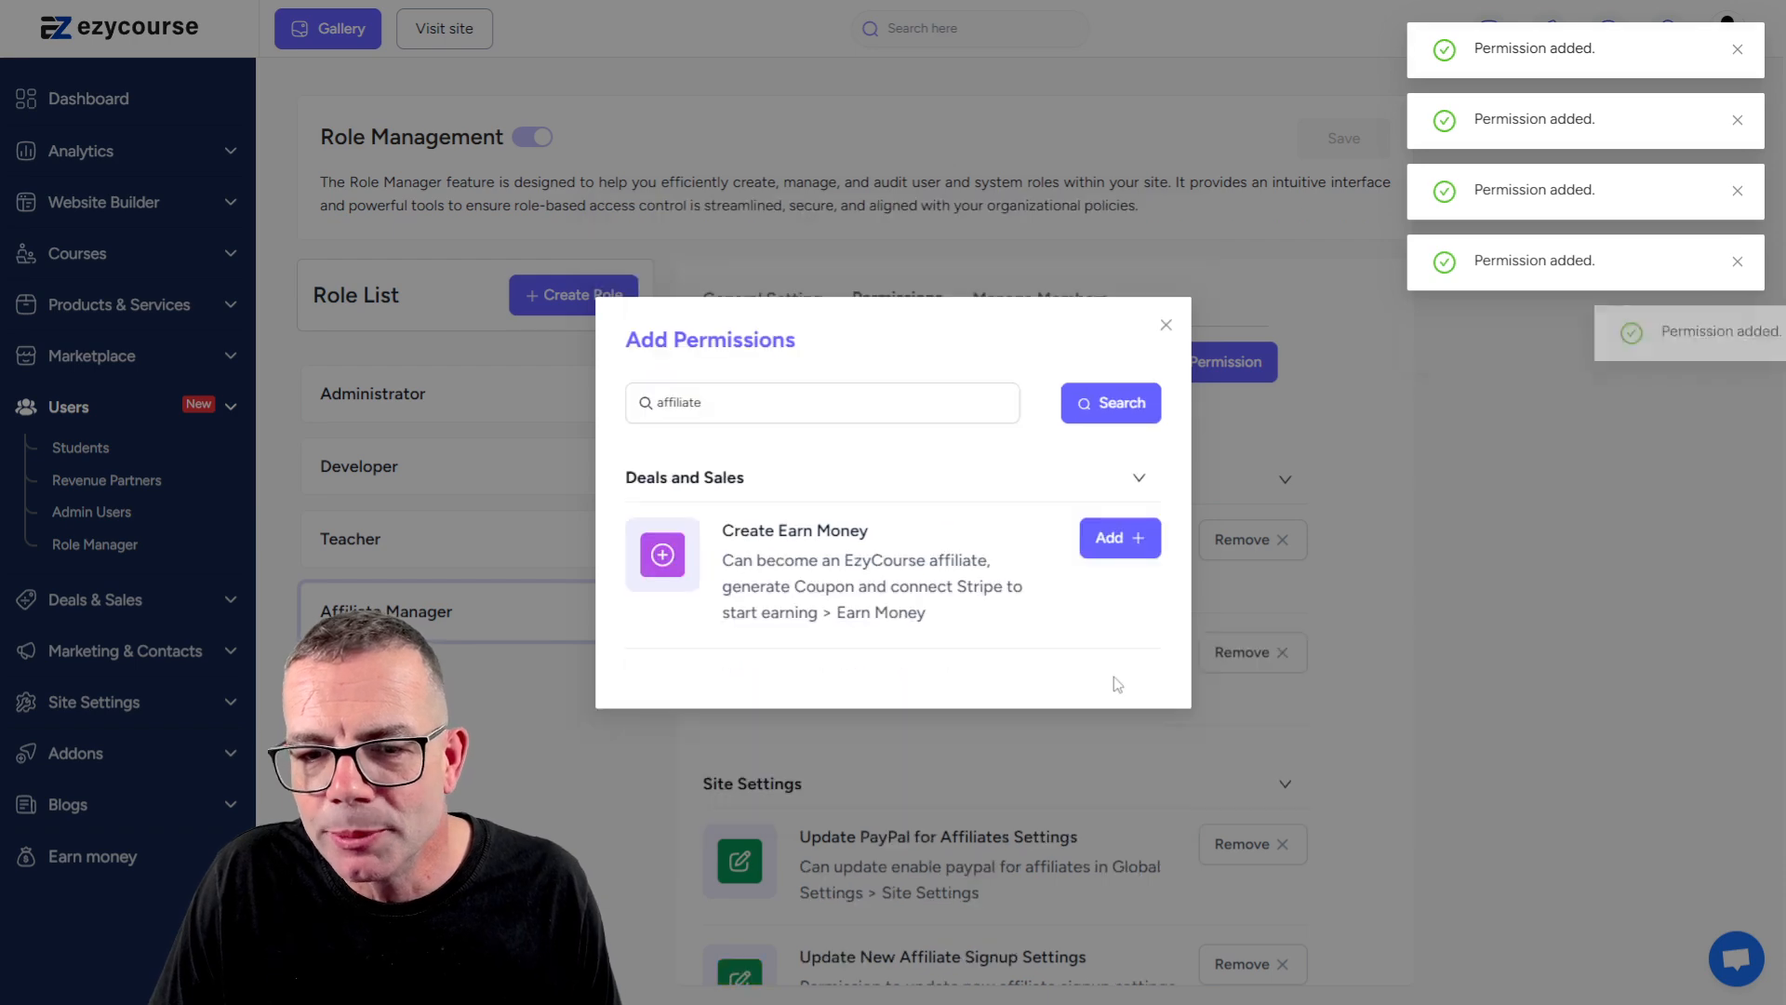
click(1167, 325)
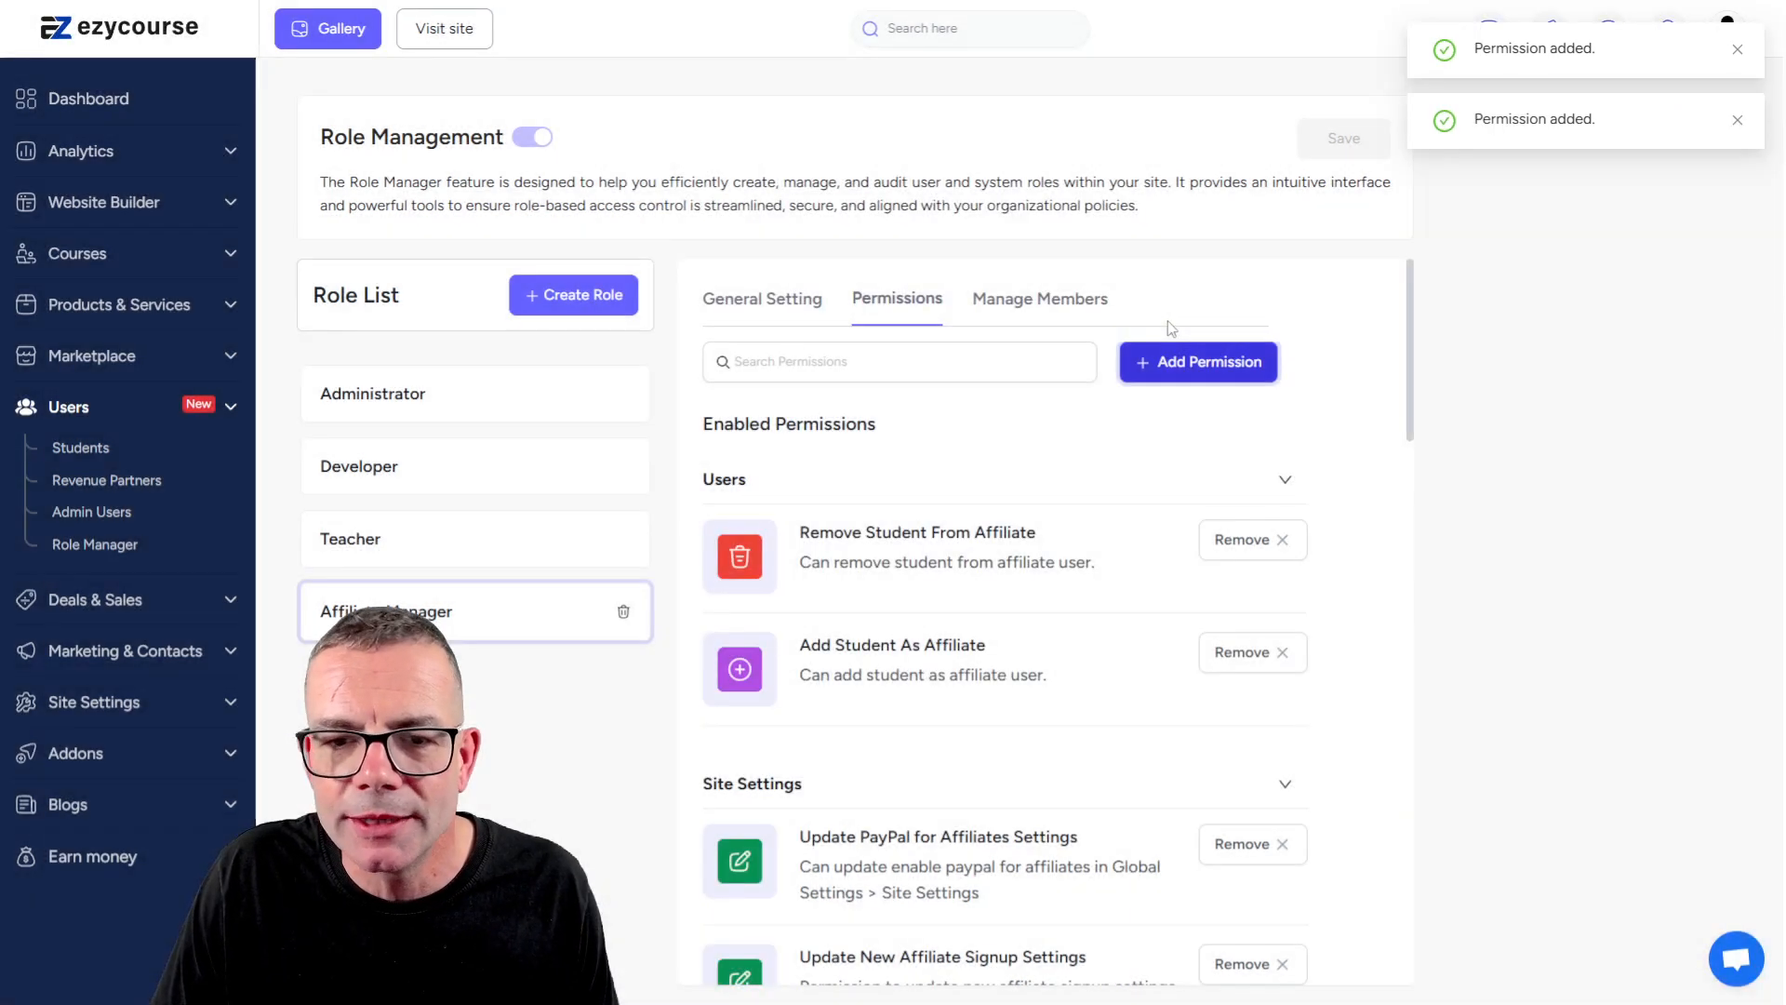
- Review the permissions enabled for the Affiliate Manager role and open its member management
scroll(1032, 521, down, 5)
scroll(1019, 572, up, 6)
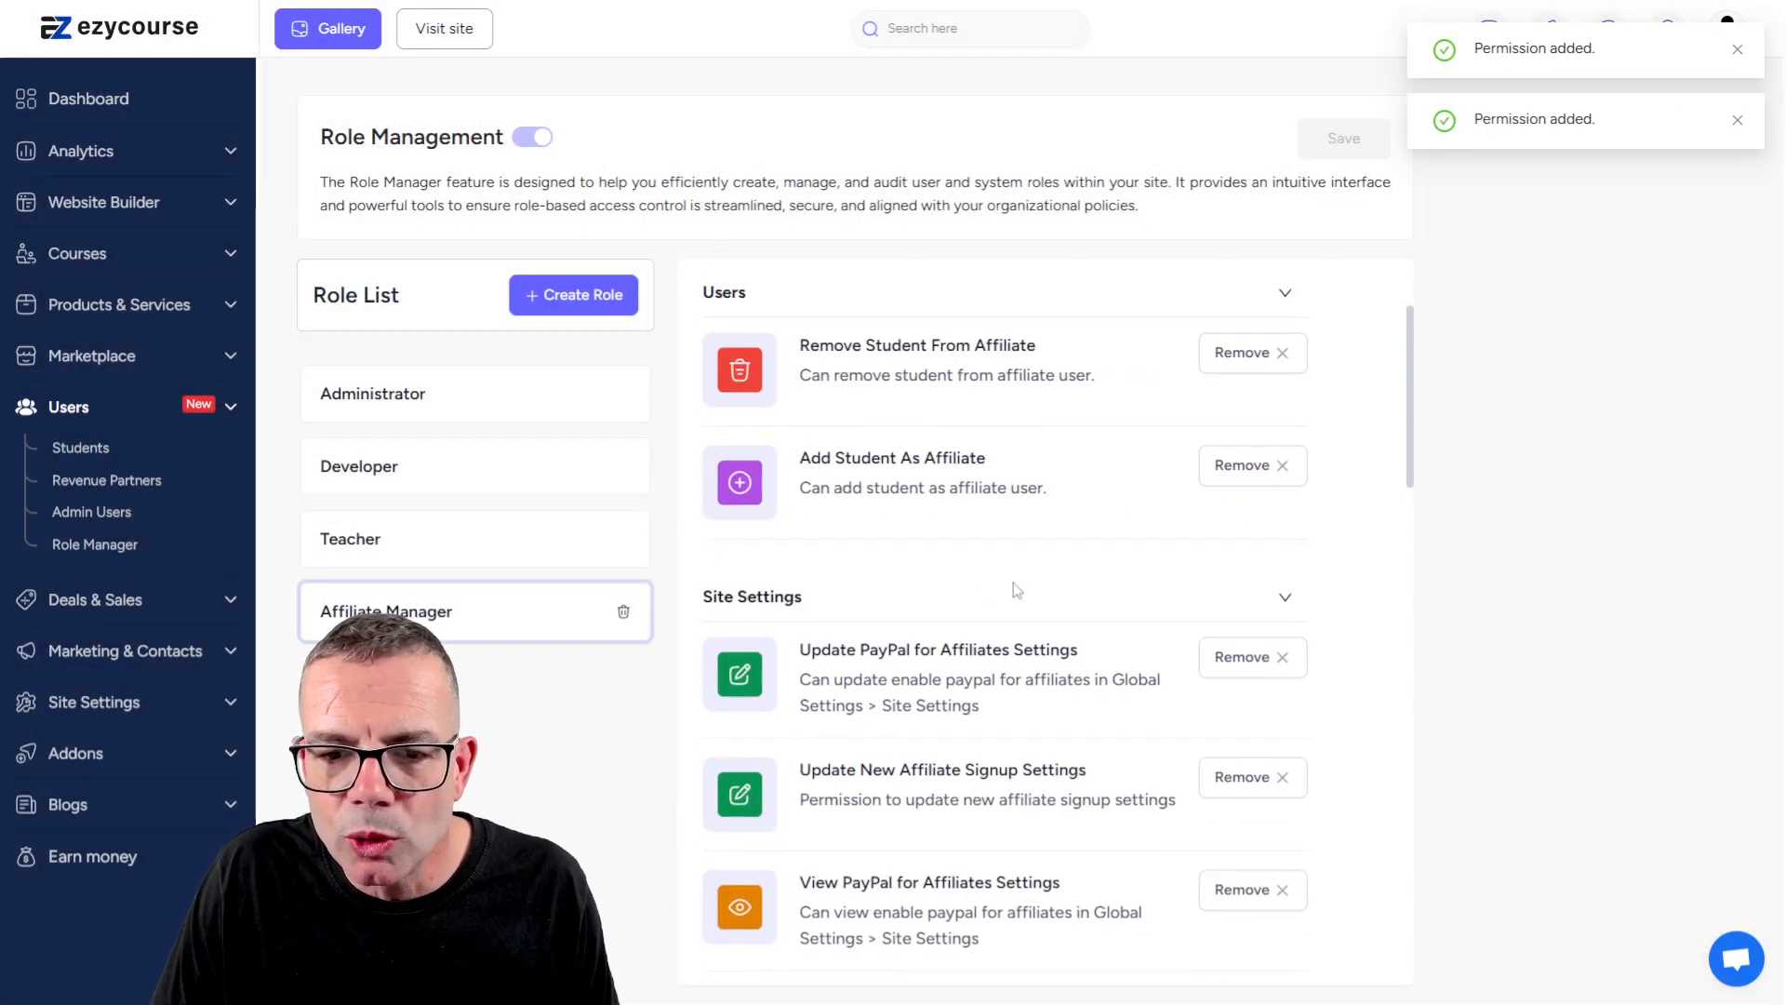
click(1032, 312)
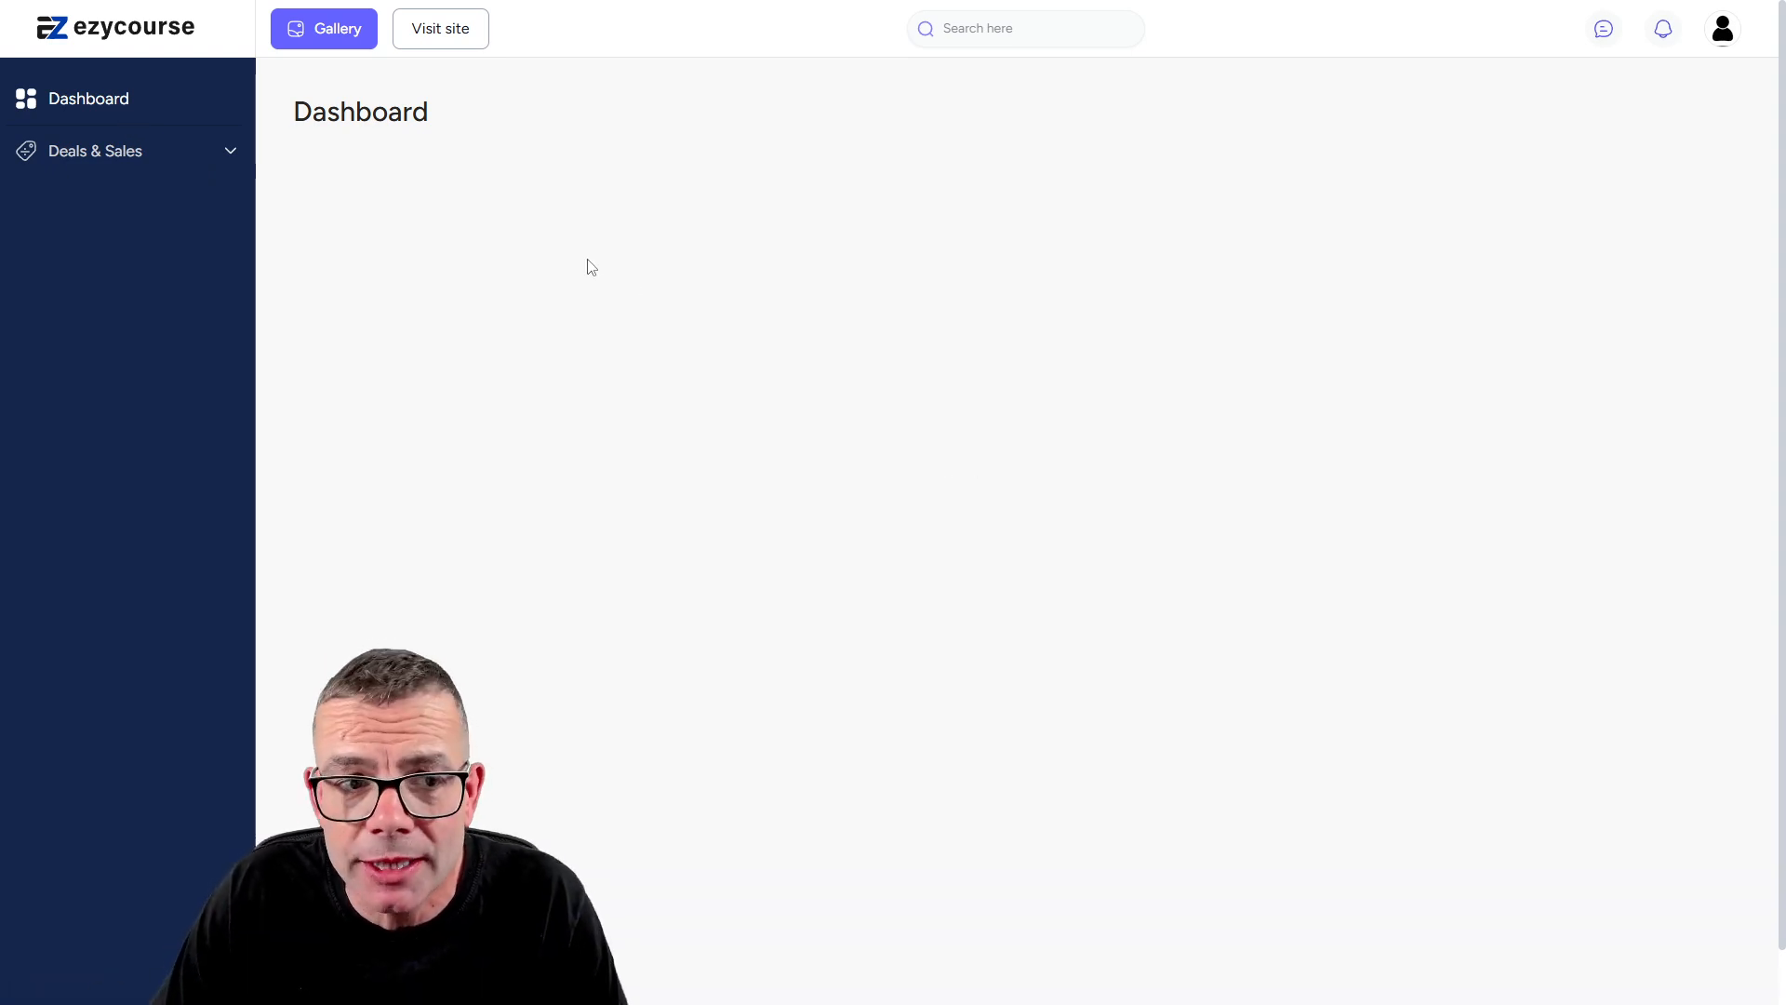
- View the Affiliate Default Settings page under Deals & Sales from the restricted dashboard
click(187, 163)
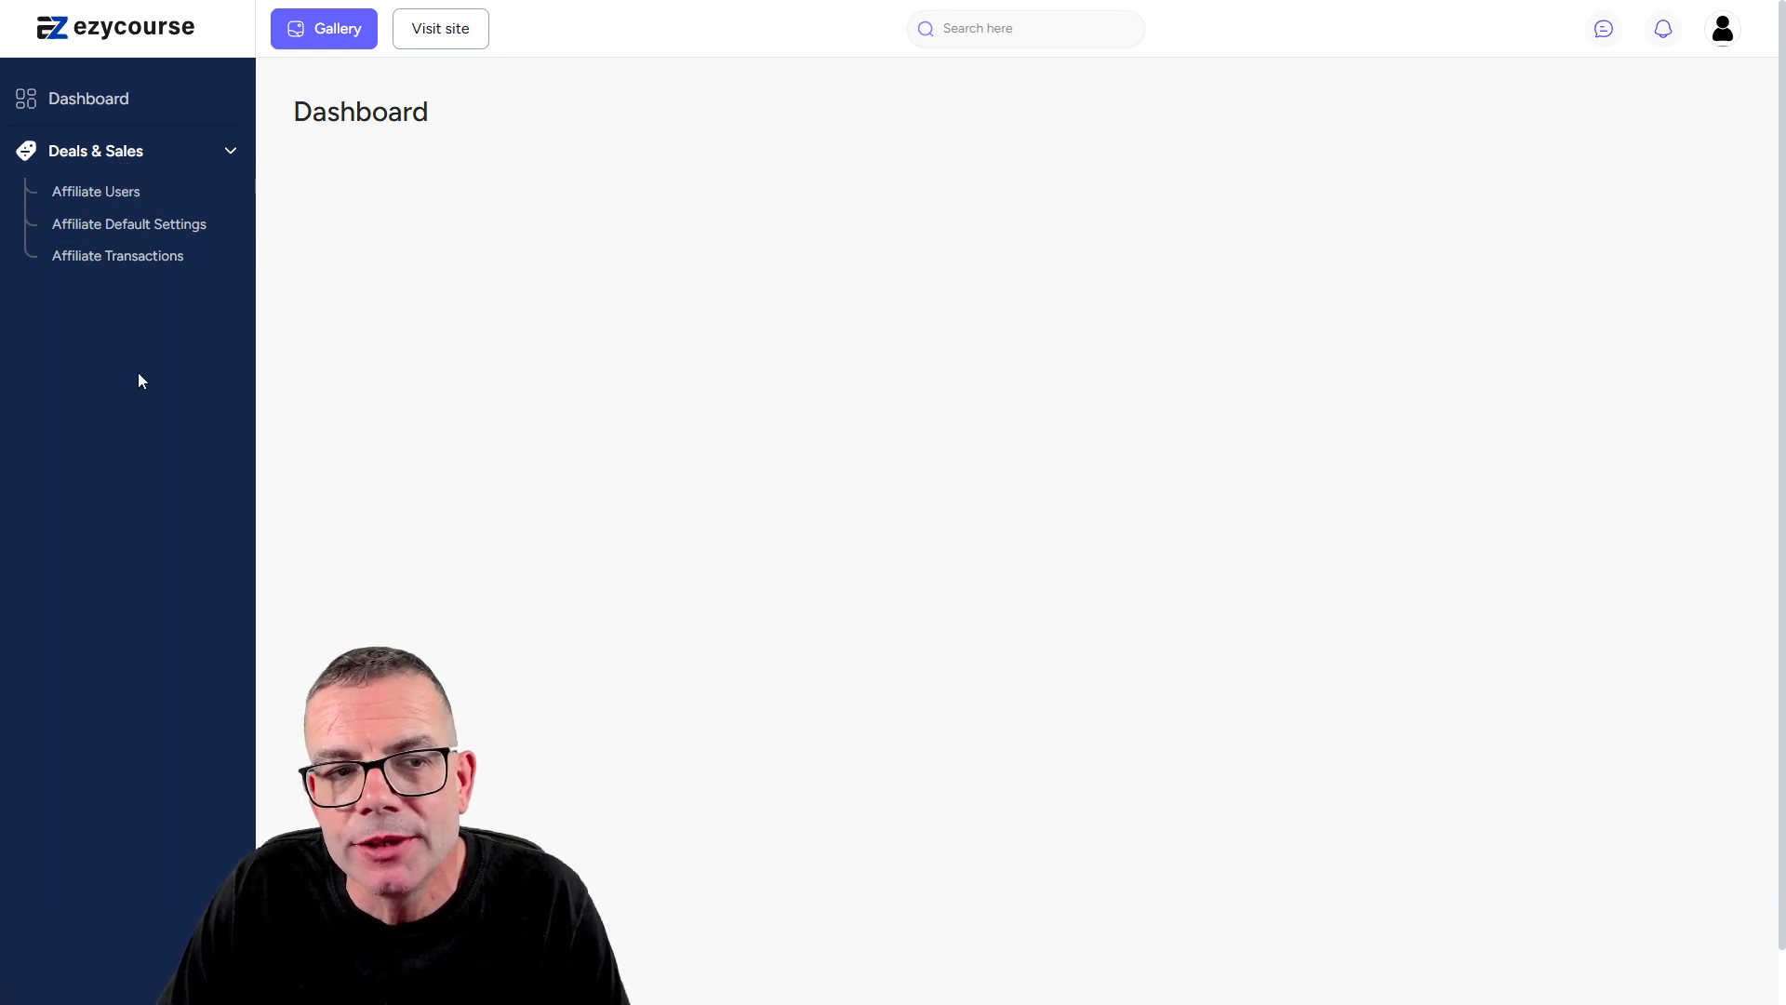
click(136, 230)
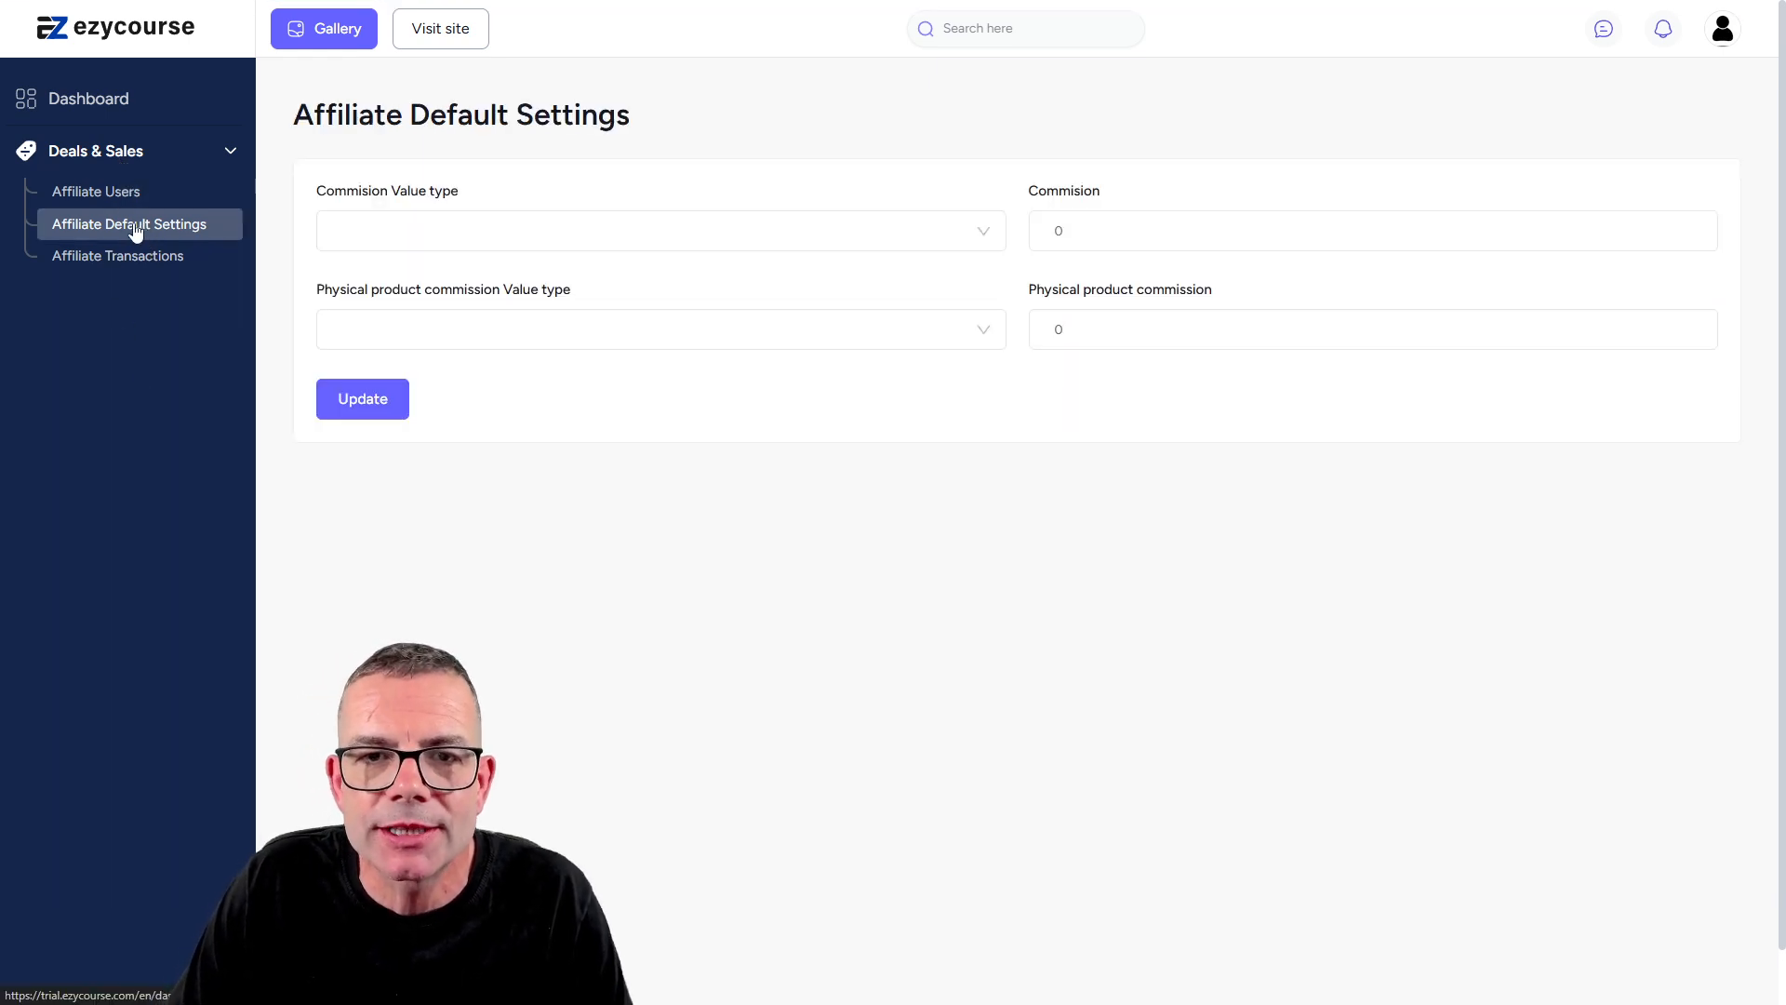